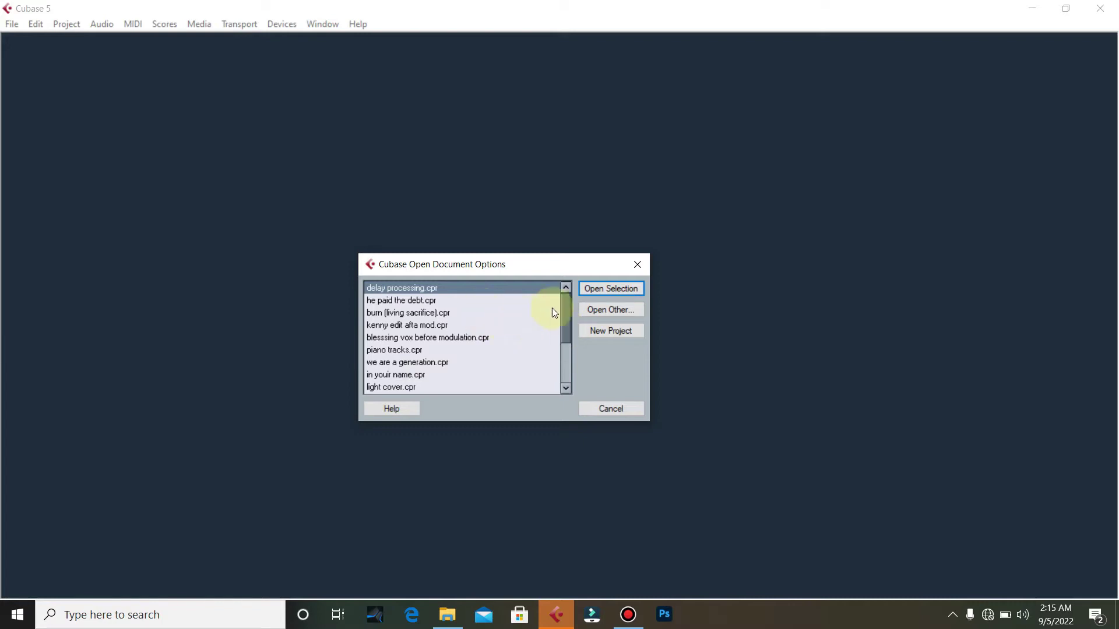
- Start a new project, Untitled1, from the Empty template
{"action": "left_click", "coordinate": [612, 335]}
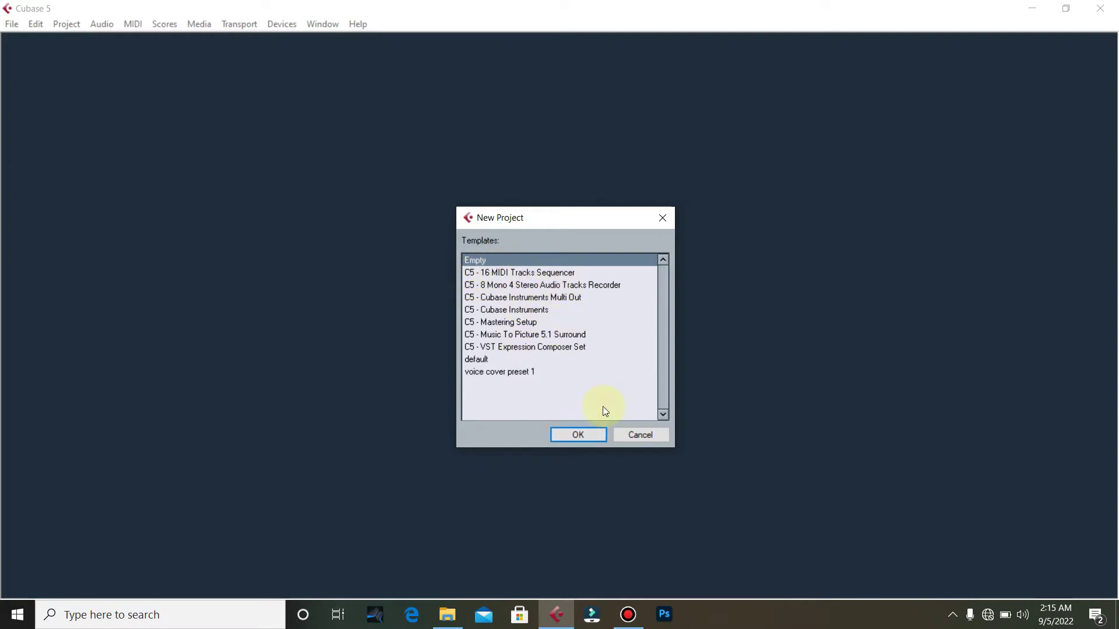
{"action": "left_click", "coordinate": [578, 436]}
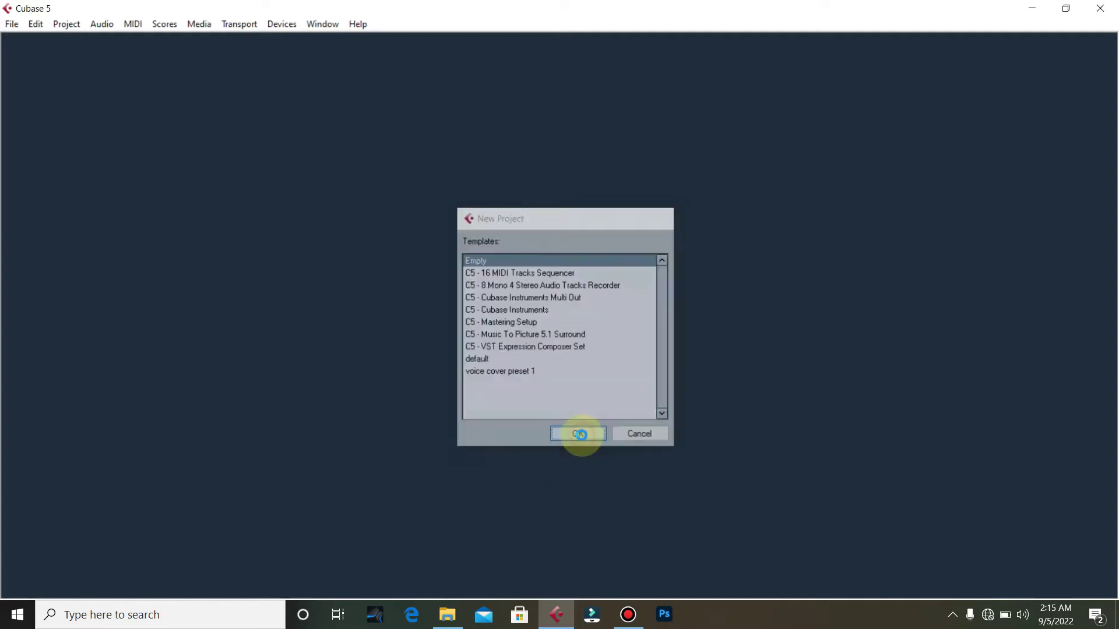
{"action": "key", "text": "Return"}
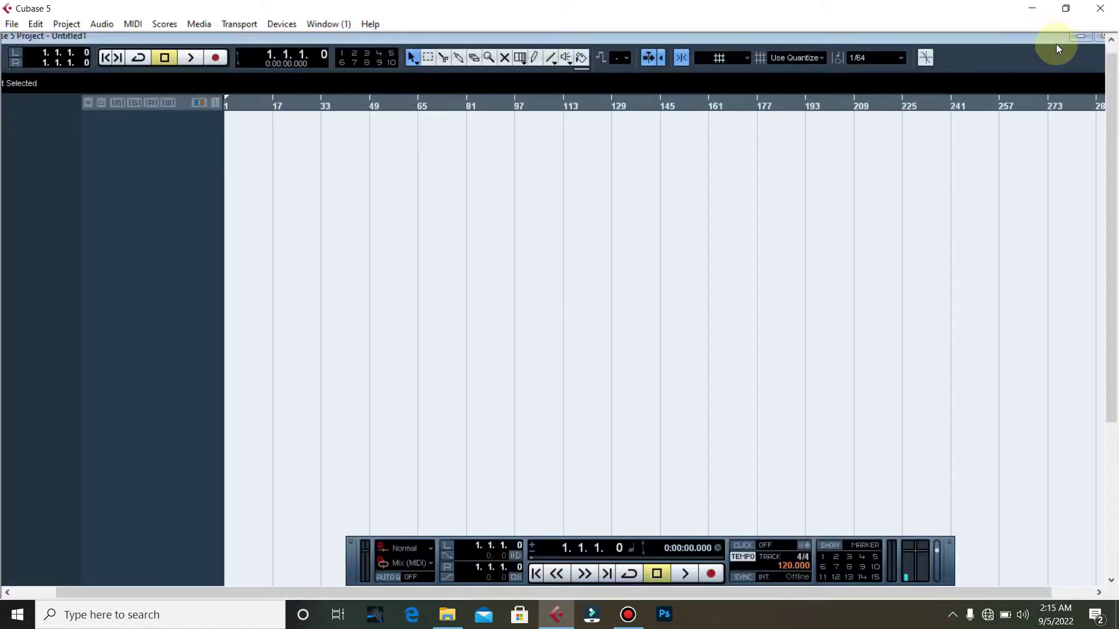
{"action": "left_click", "coordinate": [1100, 39]}
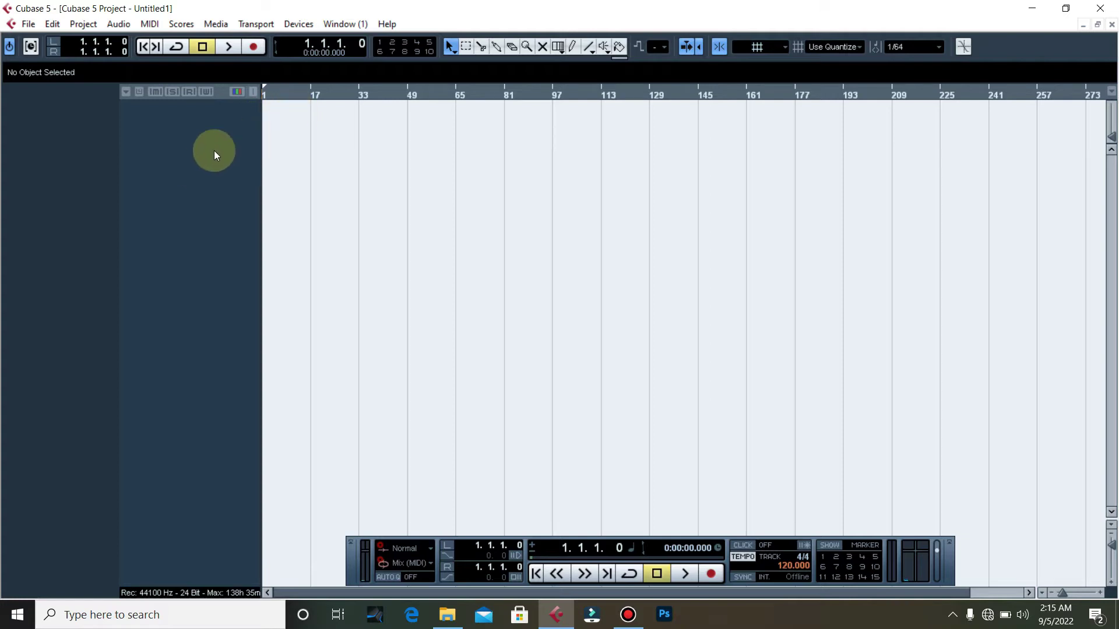
{"action": "right_click", "coordinate": [190, 138]}
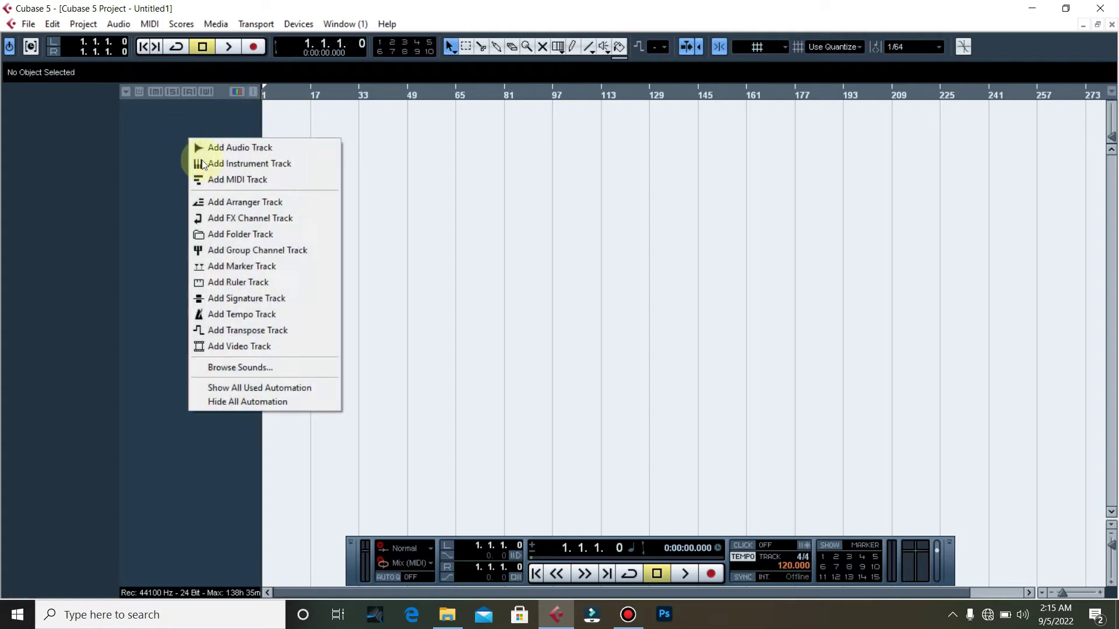
{"action": "left_click", "coordinate": [149, 139]}
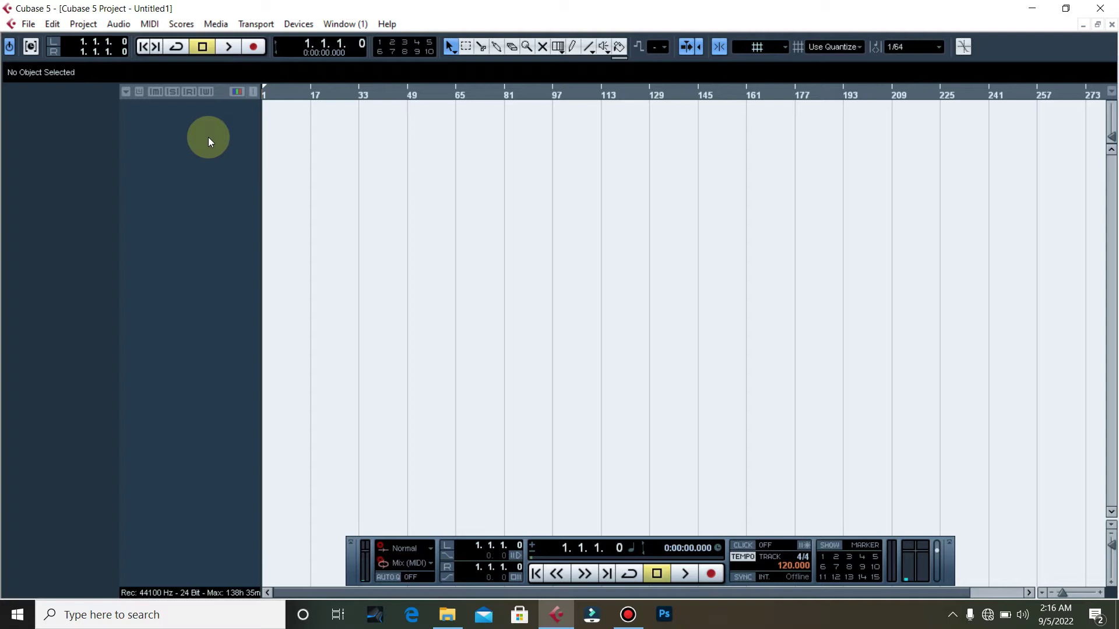
{"action": "right_click", "coordinate": [198, 121]}
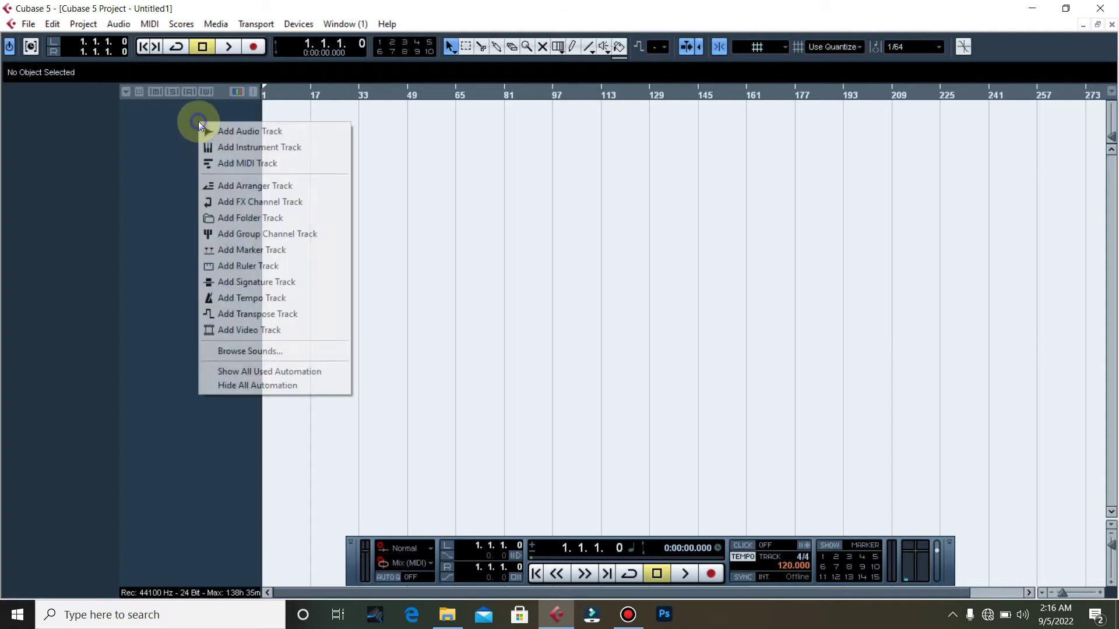
{"action": "left_click", "coordinate": [159, 128]}
{"action": "right_click", "coordinate": [161, 121]}
{"action": "left_click", "coordinate": [125, 146]}
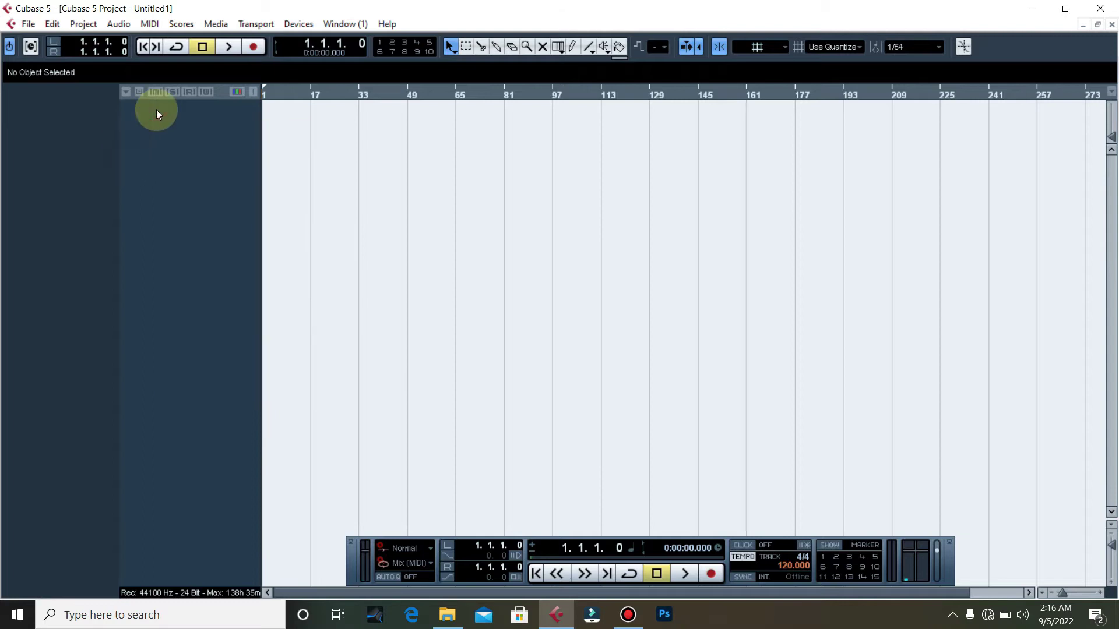
{"action": "right_click", "coordinate": [161, 122]}
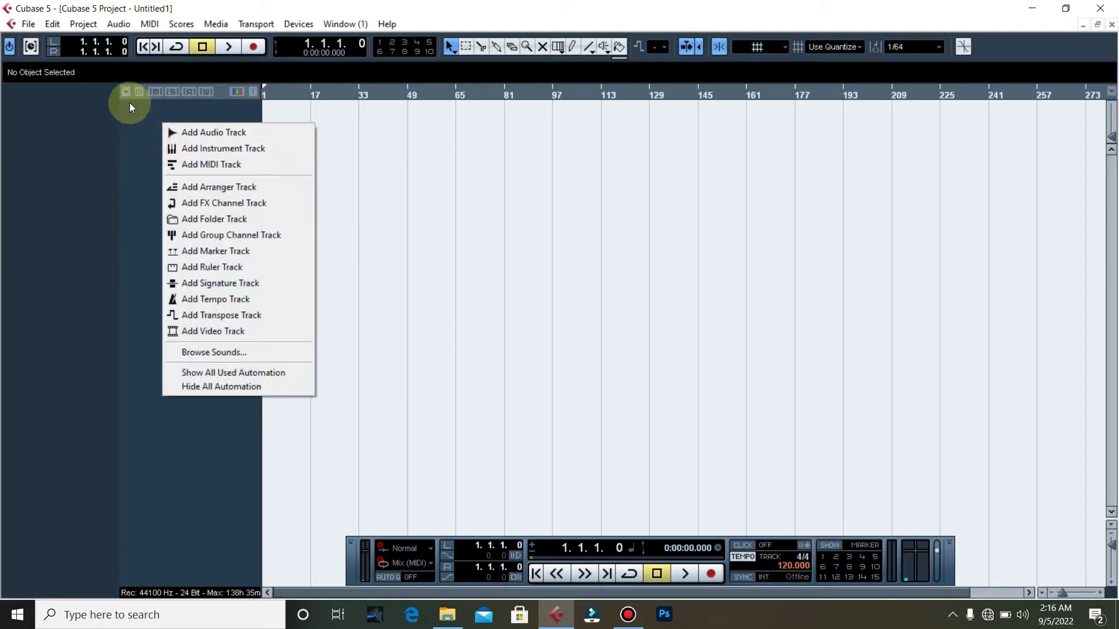
{"action": "left_click", "coordinate": [152, 123]}
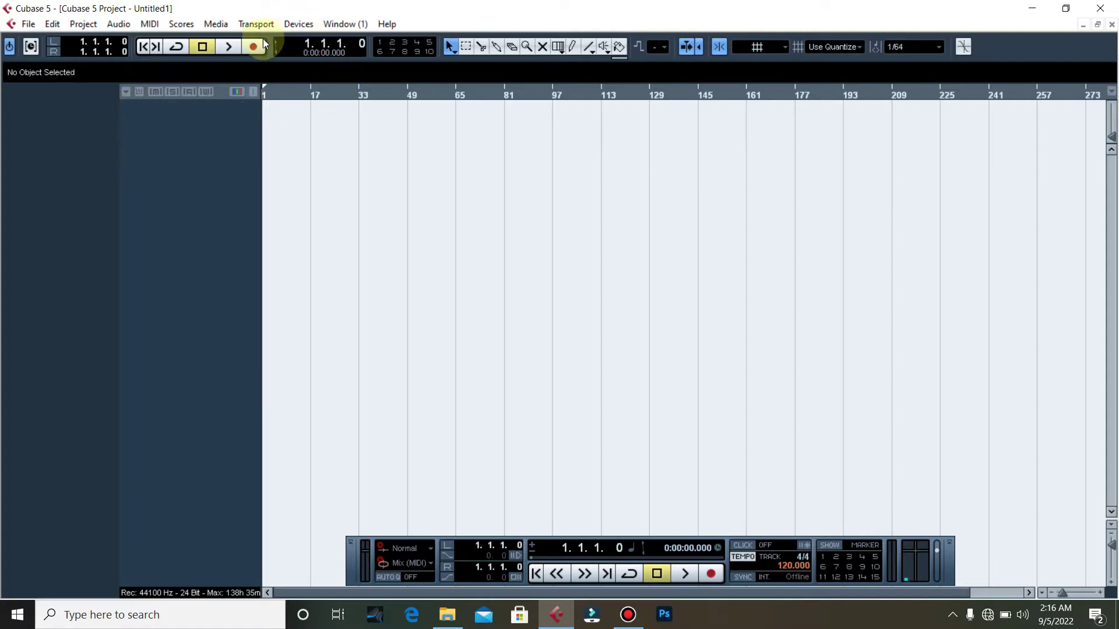
- Open the Devices menu to list the mixer and connection windows
{"action": "left_click", "coordinate": [294, 24]}
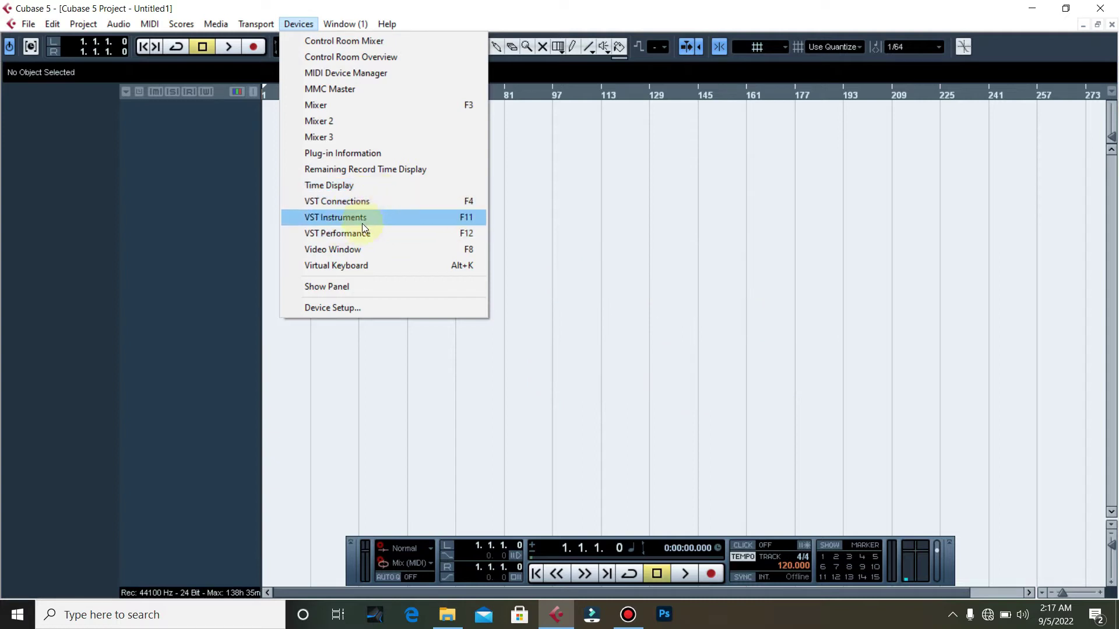
{"action": "left_click", "coordinate": [335, 201]}
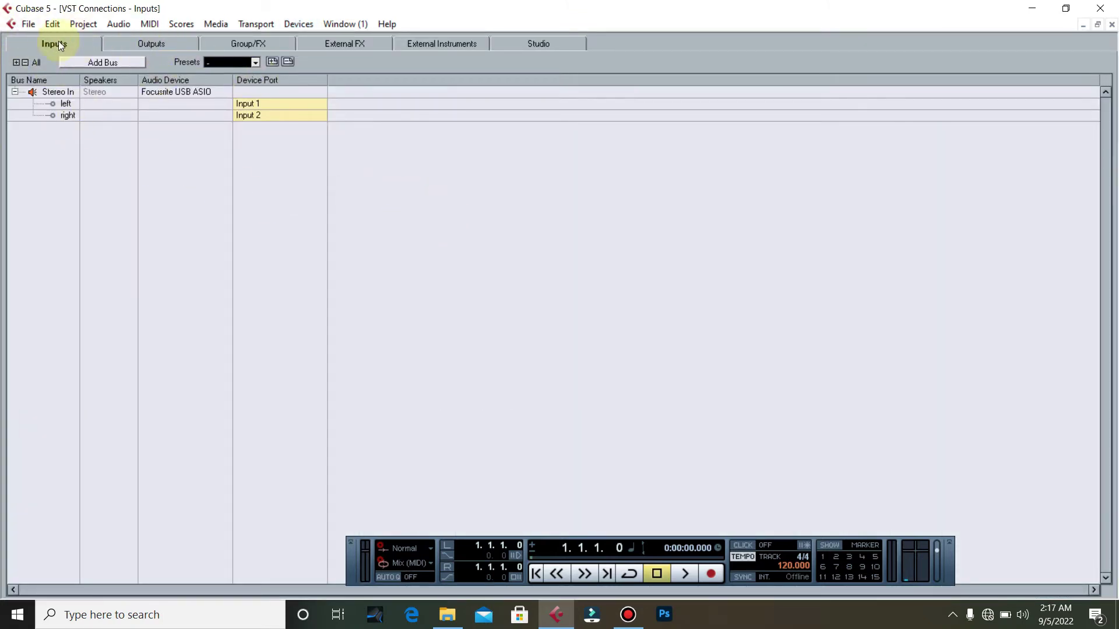
{"action": "left_click", "coordinate": [131, 44]}
{"action": "left_click", "coordinate": [261, 42]}
{"action": "left_click", "coordinate": [314, 42]}
{"action": "left_click", "coordinate": [415, 39]}
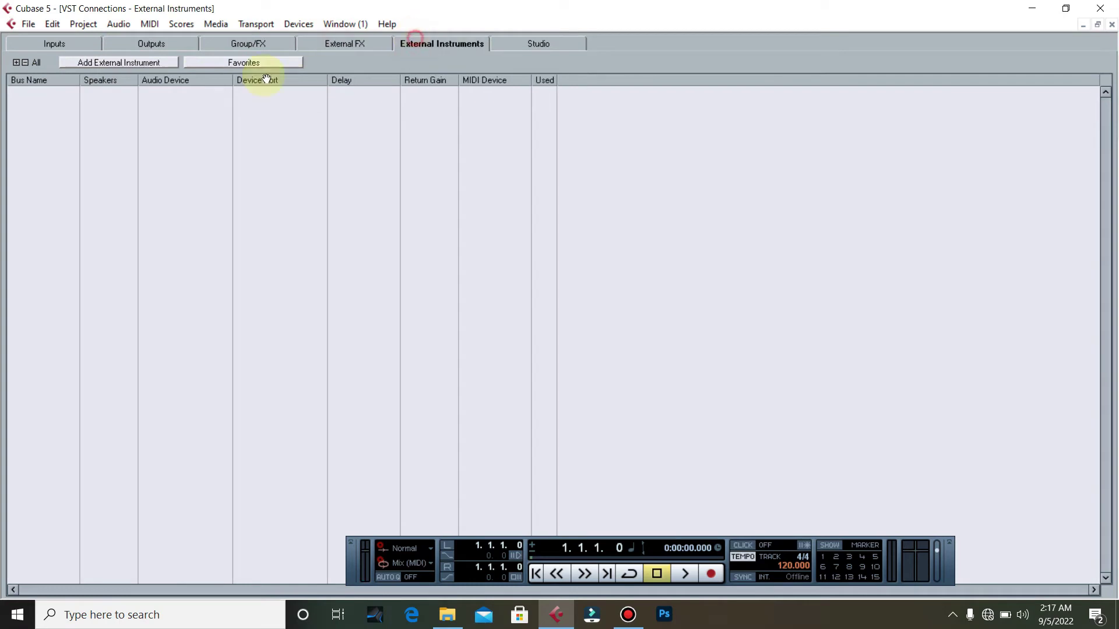
{"action": "left_click", "coordinate": [29, 48]}
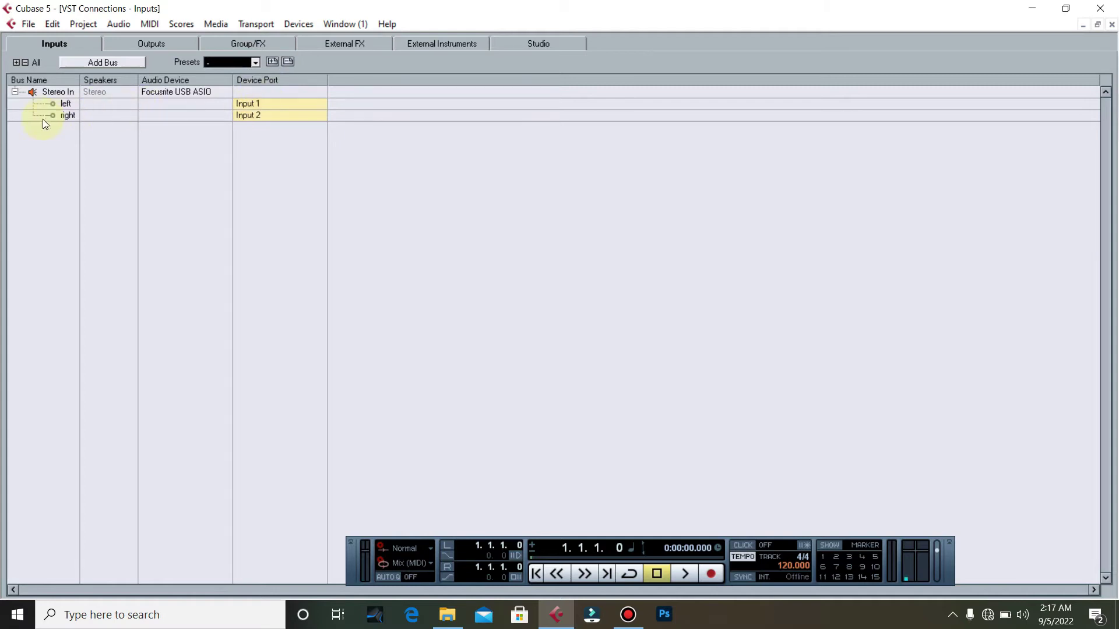
{"action": "left_click", "coordinate": [55, 146]}
{"action": "left_click", "coordinate": [135, 39]}
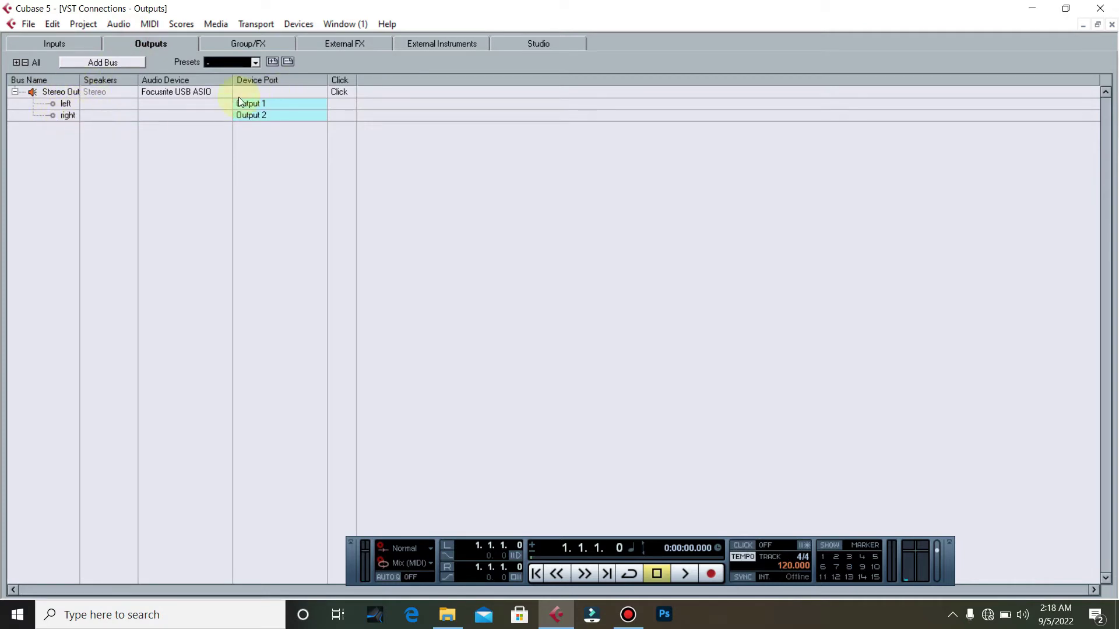
{"action": "left_click", "coordinate": [256, 45]}
{"action": "left_click", "coordinate": [329, 44]}
{"action": "left_click", "coordinate": [420, 44]}
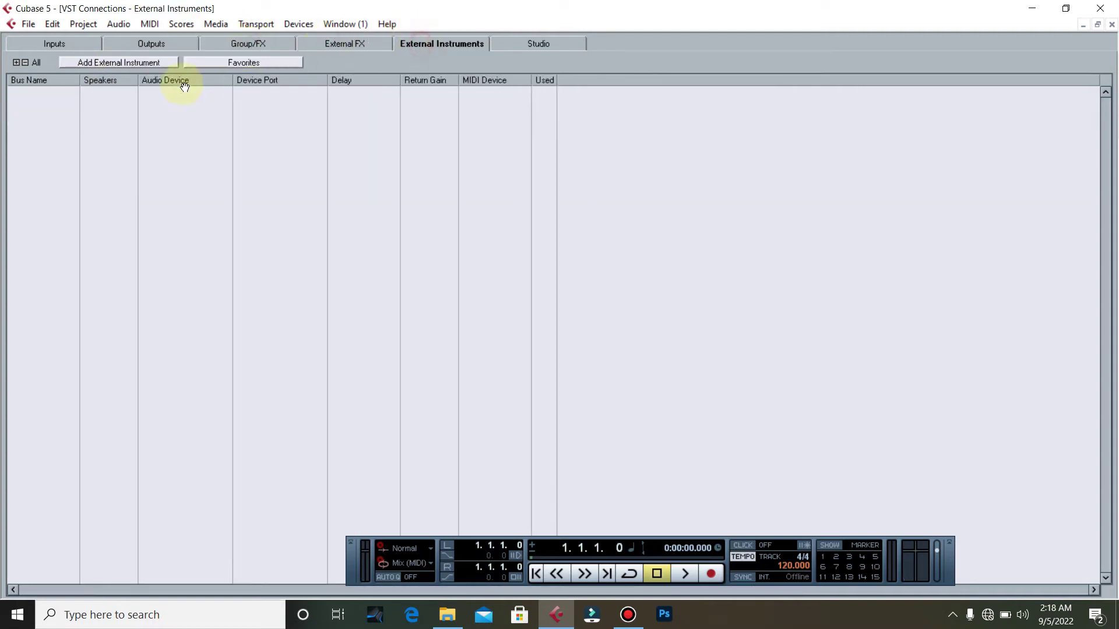
{"action": "left_click", "coordinate": [61, 45]}
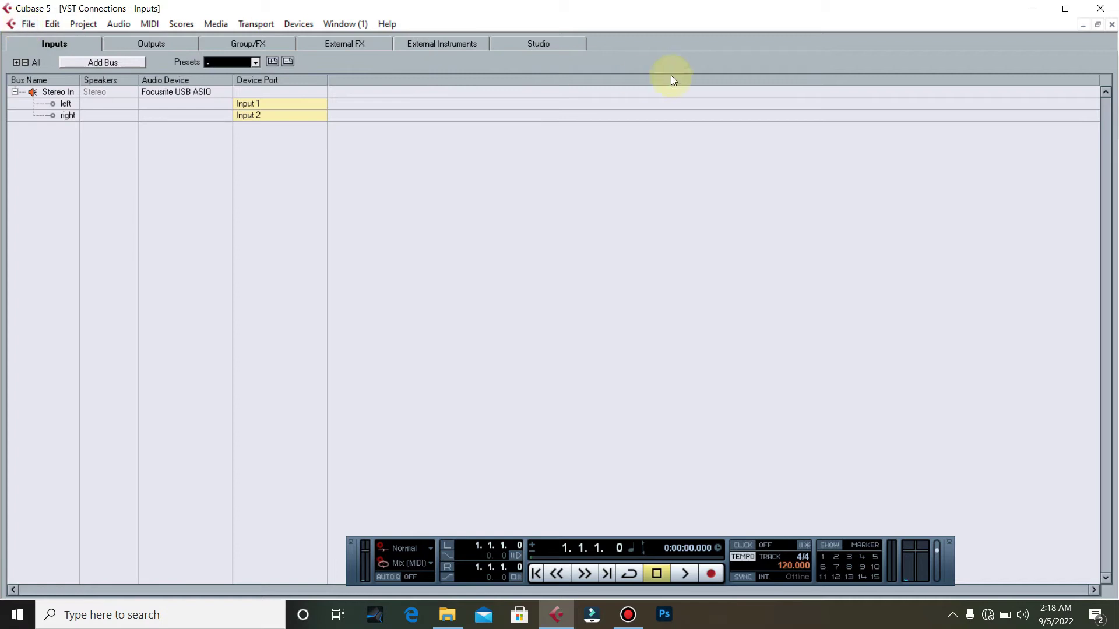
- Close the connections window and open the Add Audio Track dialog from the track list
{"action": "left_click", "coordinate": [1111, 24]}
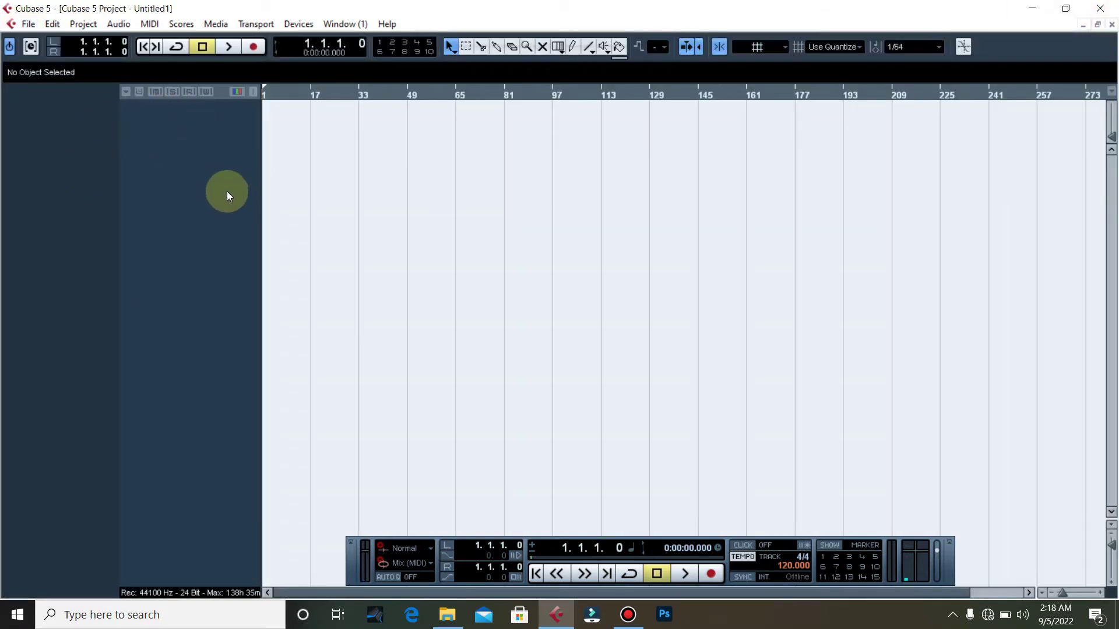
{"action": "right_click", "coordinate": [204, 133]}
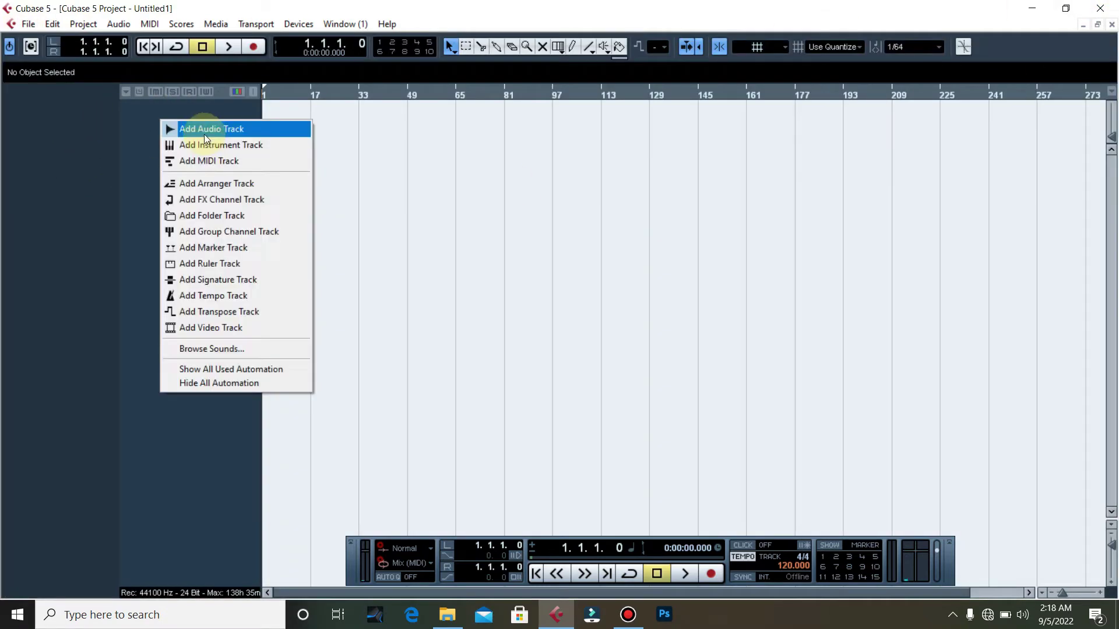
{"action": "left_click", "coordinate": [235, 136]}
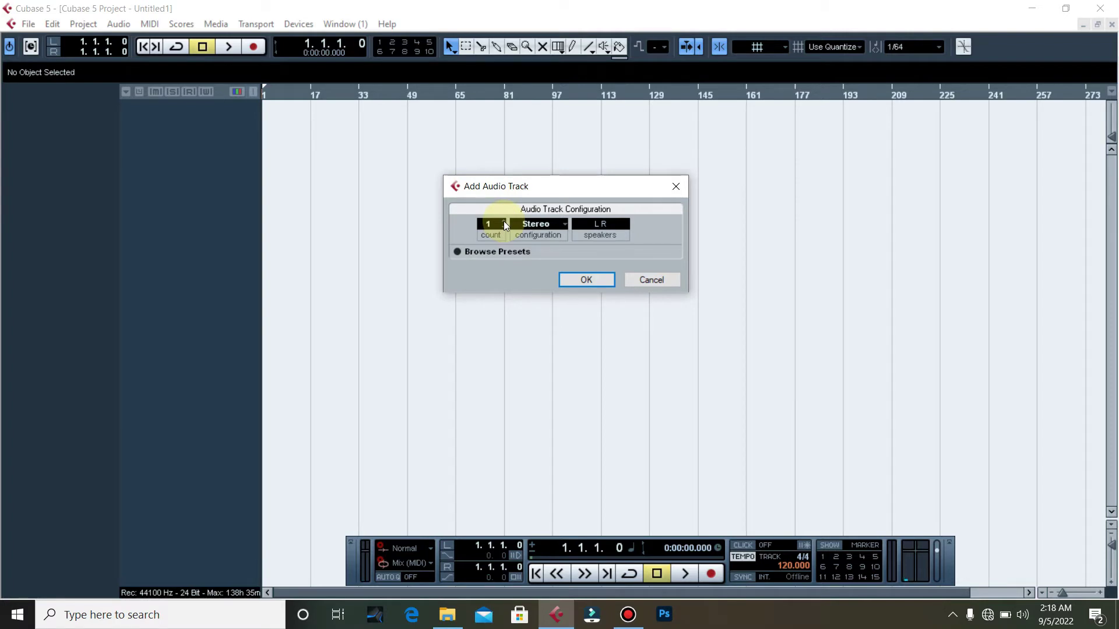
- Adjust the number of audio tracks to add
{"action": "left_click", "coordinate": [504, 223]}
{"action": "left_click", "coordinate": [504, 228]}
{"action": "left_click", "coordinate": [504, 228]}
{"action": "left_click", "coordinate": [504, 228]}
{"action": "left_click", "coordinate": [504, 228]}
{"action": "left_click", "coordinate": [505, 228]}
{"action": "left_click", "coordinate": [505, 229]}
- Toggle the track configuration between Mono and Stereo, leaving it on Mono with choices shown
{"action": "left_click", "coordinate": [561, 227]}
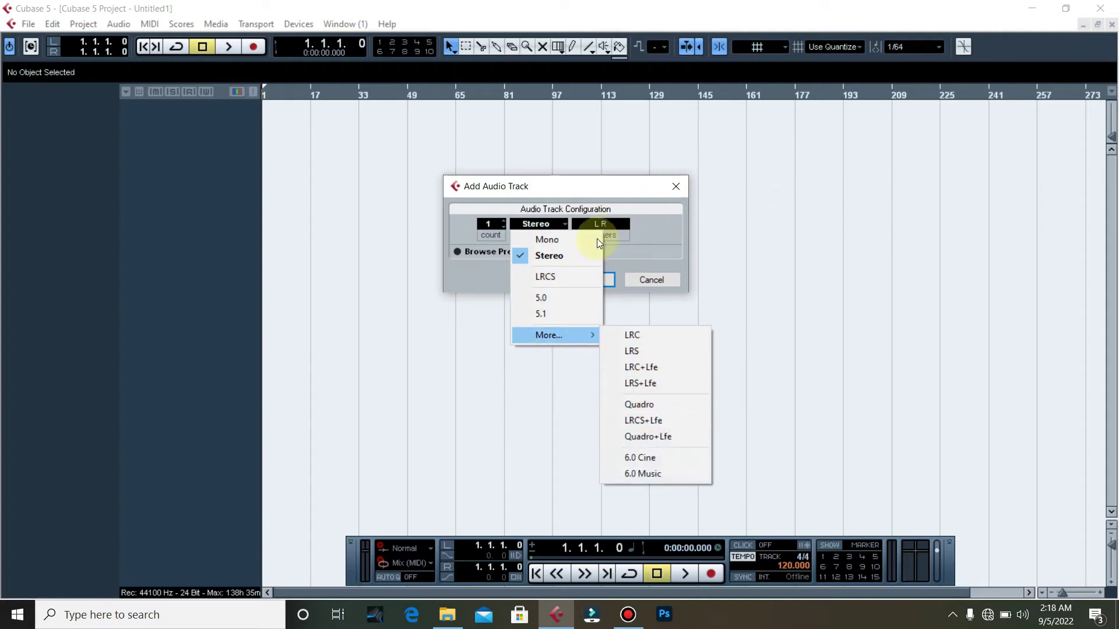
{"action": "left_click", "coordinate": [571, 239]}
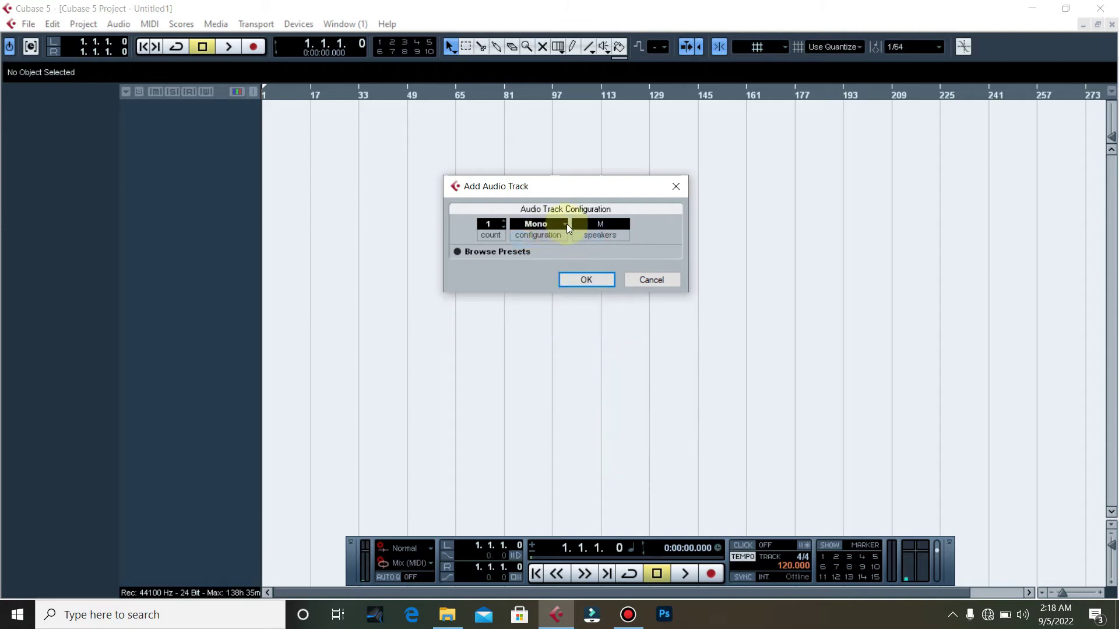
{"action": "left_click", "coordinate": [566, 224]}
{"action": "left_click", "coordinate": [557, 254]}
{"action": "left_click", "coordinate": [558, 226]}
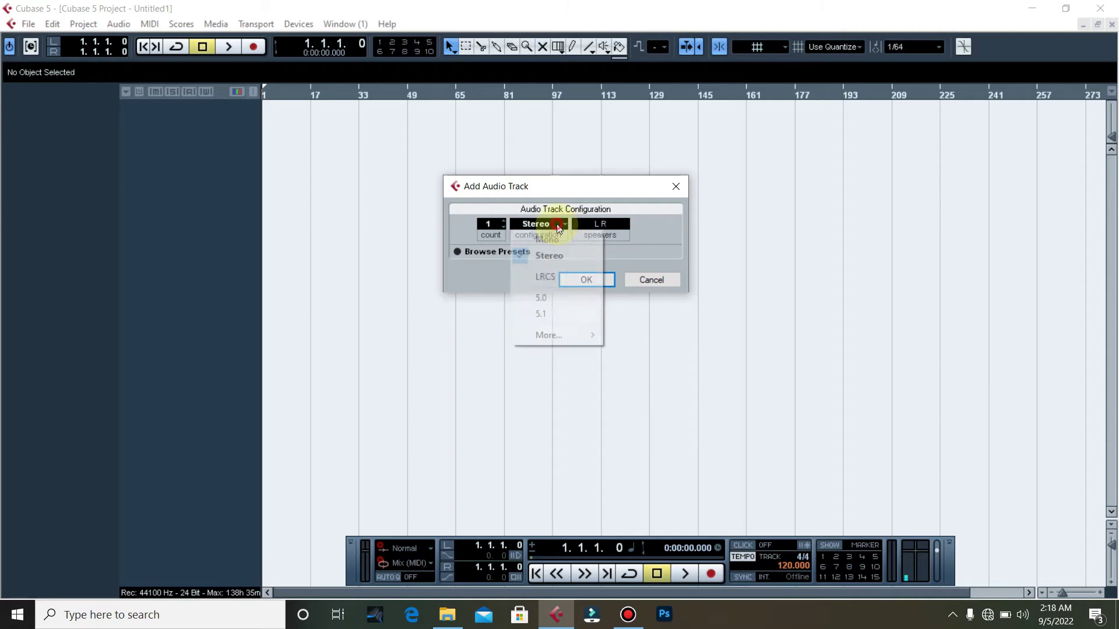
{"action": "left_click", "coordinate": [561, 239]}
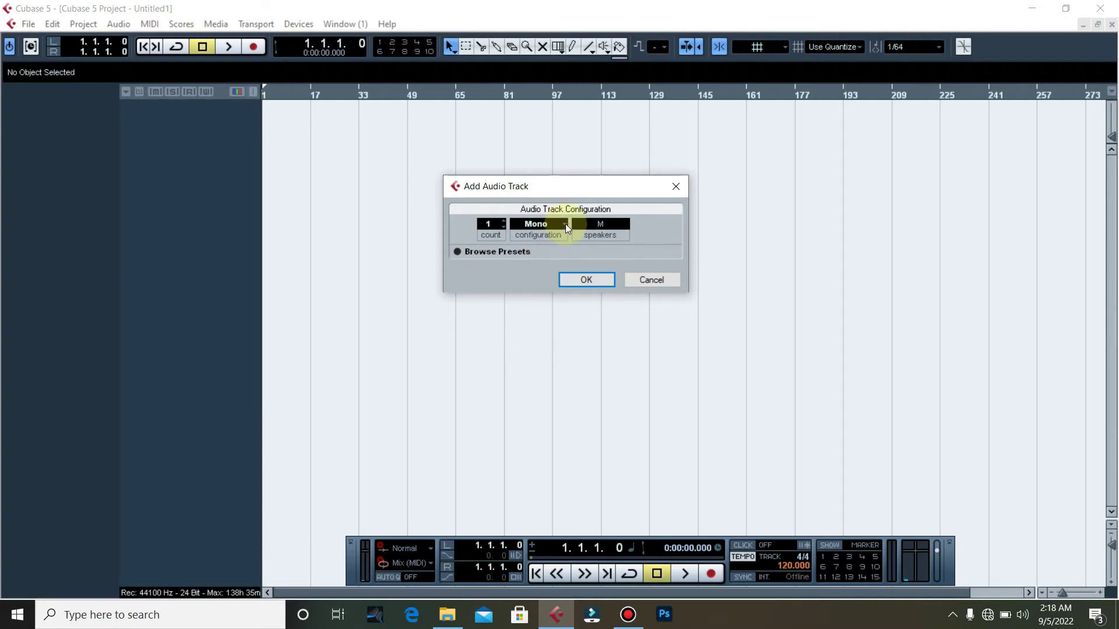
{"action": "left_click", "coordinate": [566, 223]}
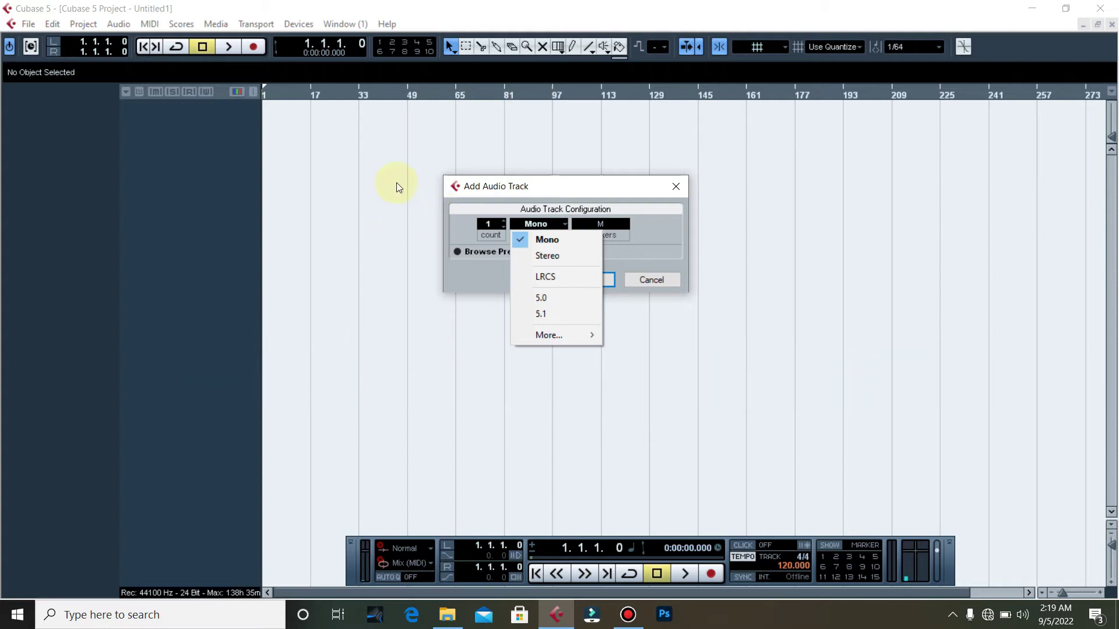
{"action": "left_click", "coordinate": [554, 258]}
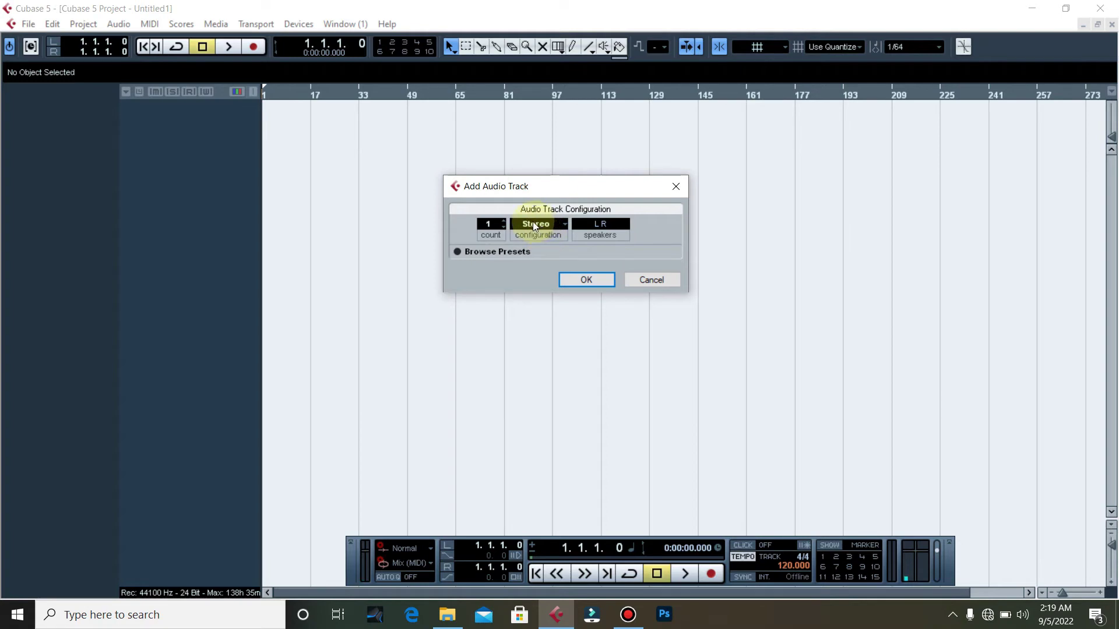
{"action": "left_click", "coordinate": [531, 223]}
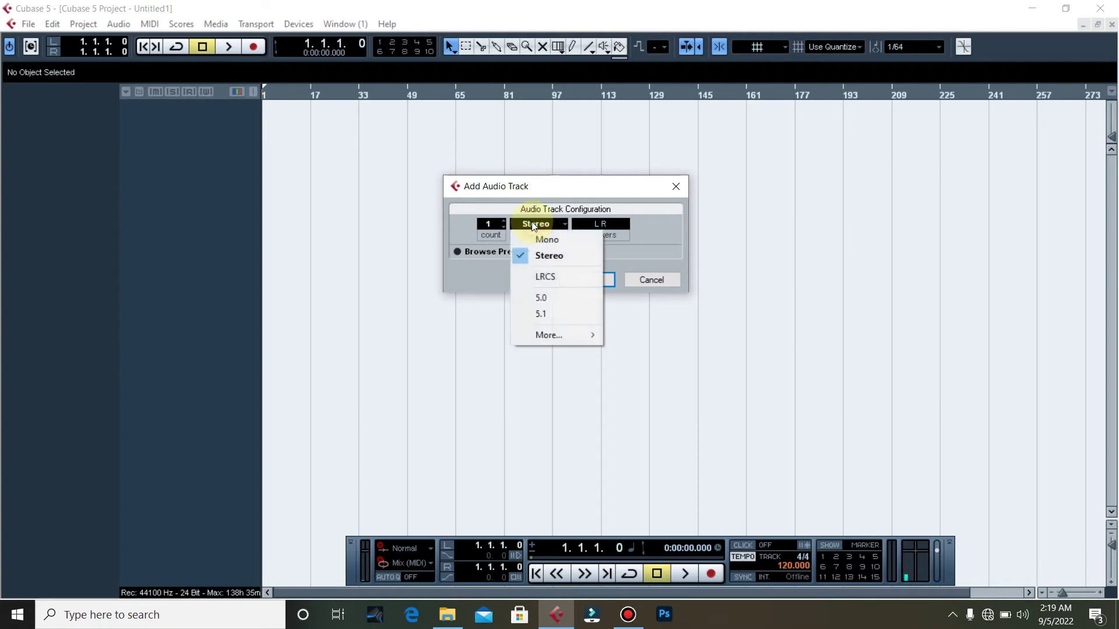
{"action": "left_click", "coordinate": [531, 223]}
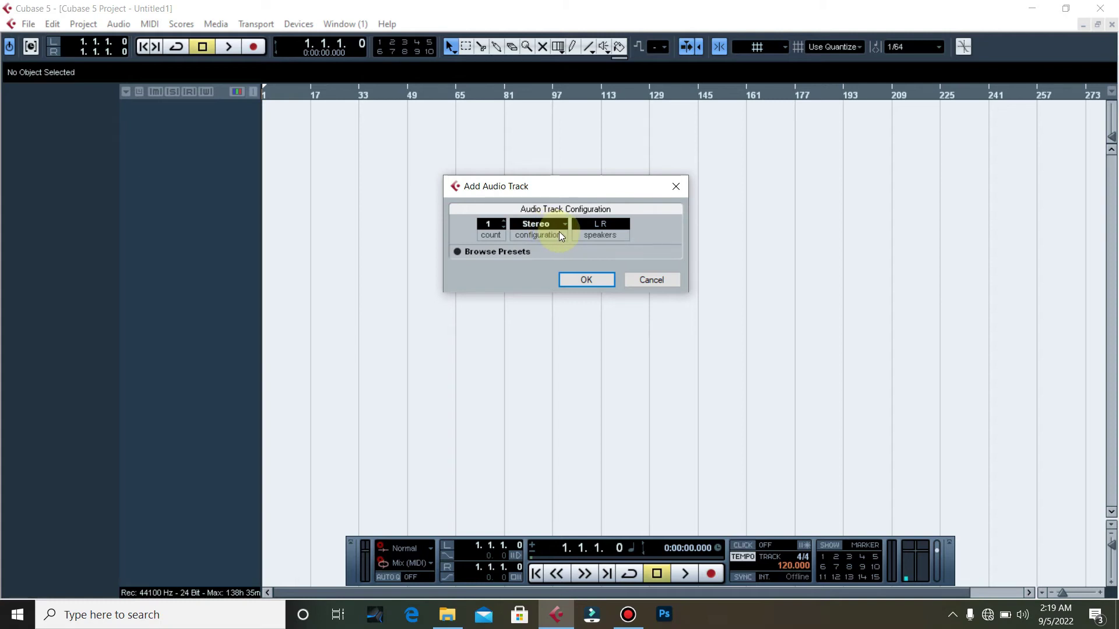
{"action": "left_click", "coordinate": [554, 225]}
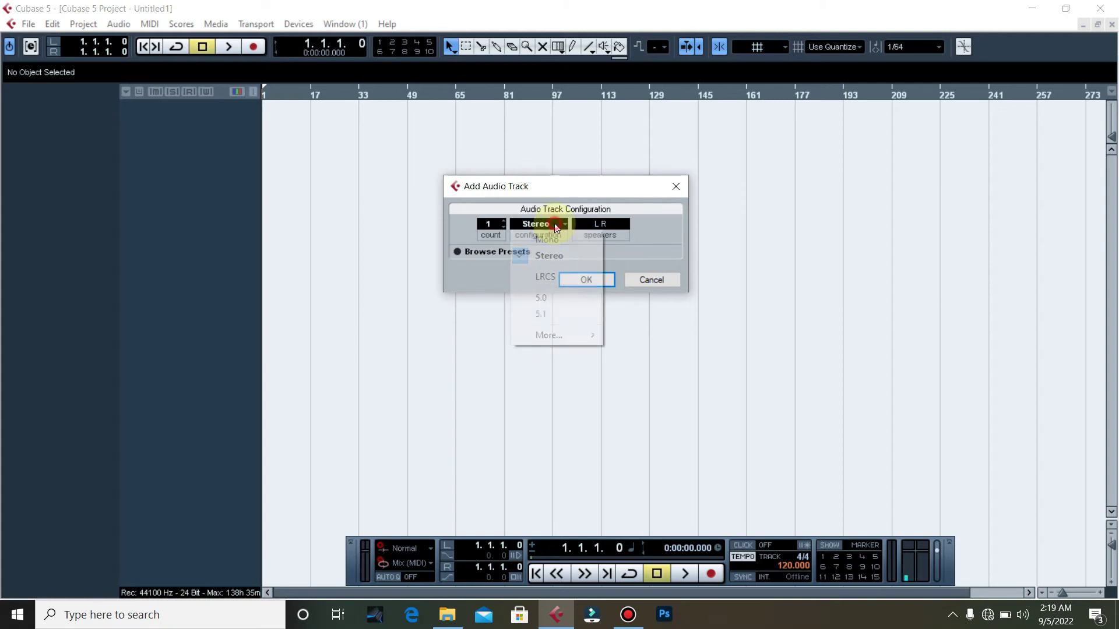
{"action": "left_click", "coordinate": [561, 239]}
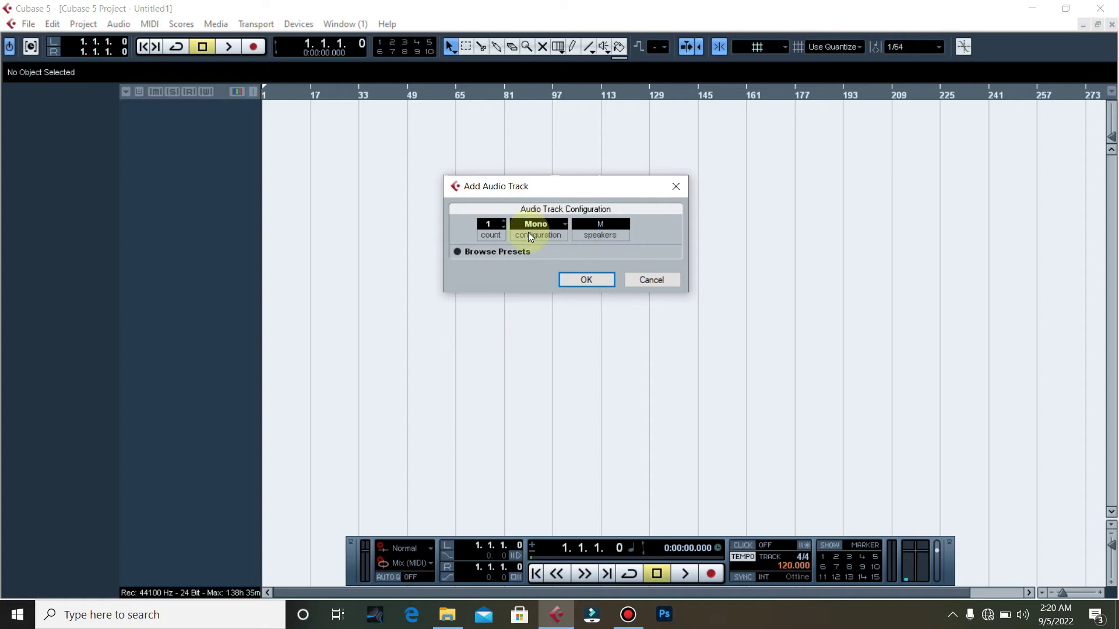
- Toggle the preset browser on and off, then add the mono track Audio 01
{"action": "left_click", "coordinate": [457, 252]}
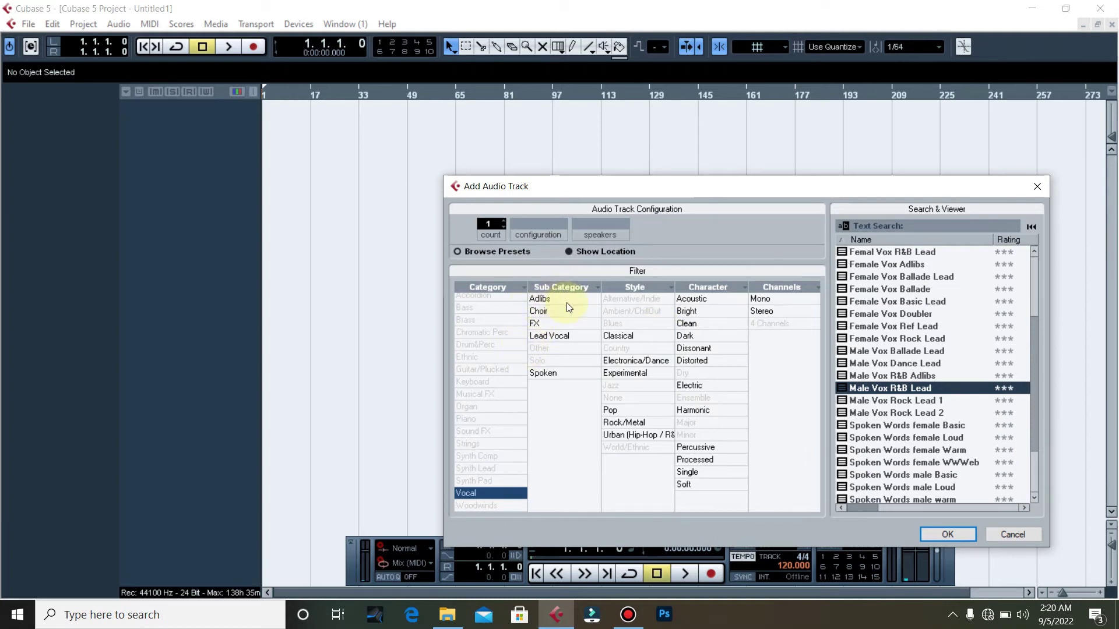
{"action": "left_click", "coordinate": [457, 253]}
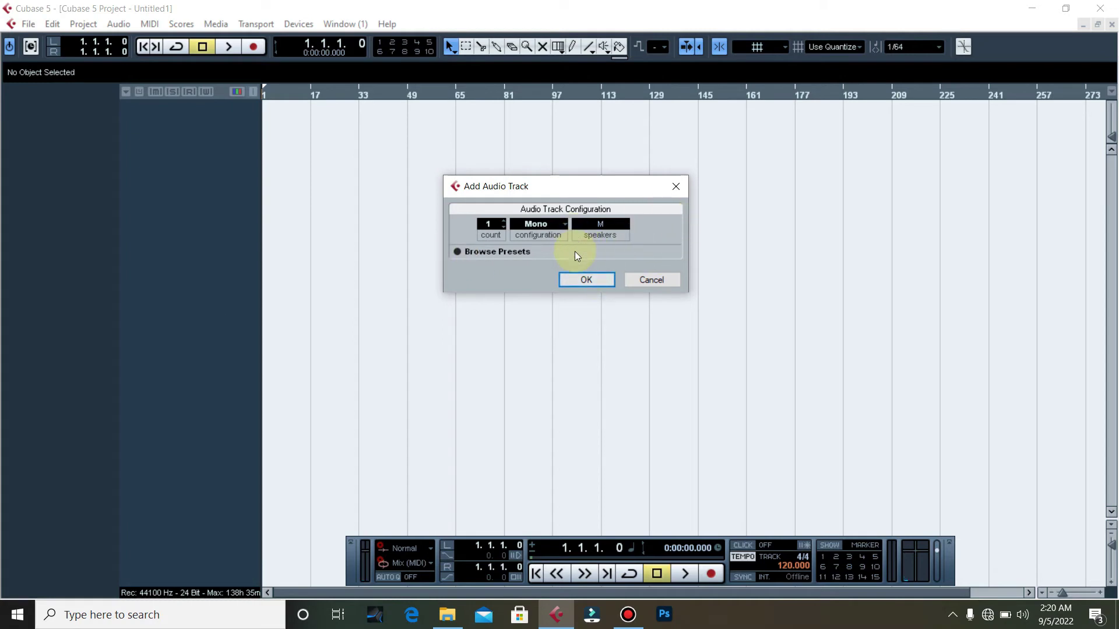
{"action": "left_click", "coordinate": [588, 280]}
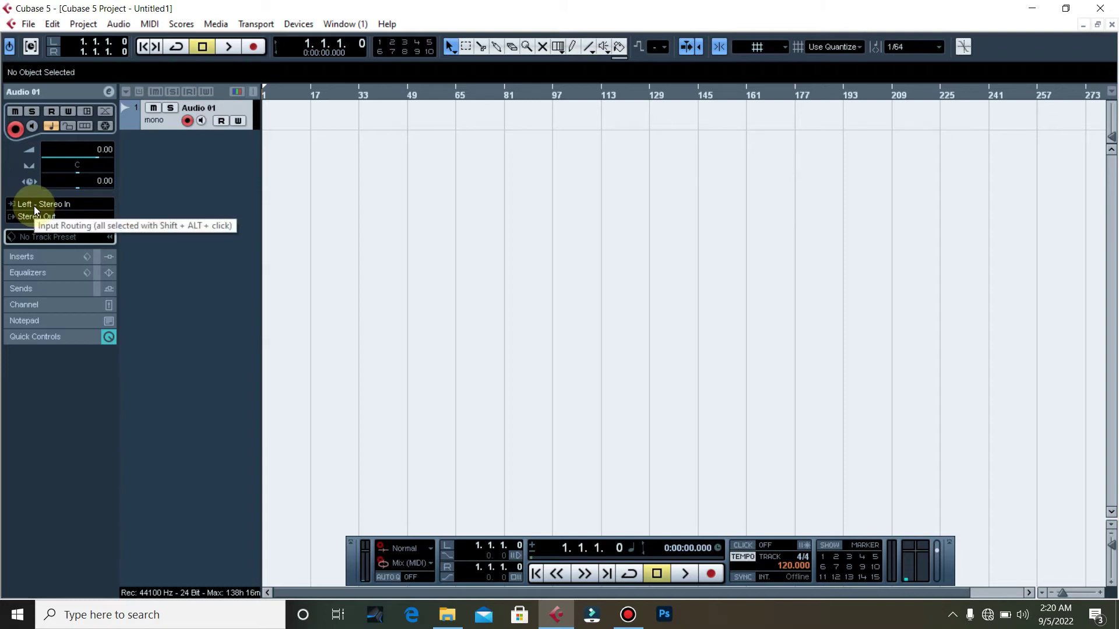
{"action": "left_click", "coordinate": [34, 206]}
{"action": "left_click", "coordinate": [34, 207]}
{"action": "left_click", "coordinate": [34, 207]}
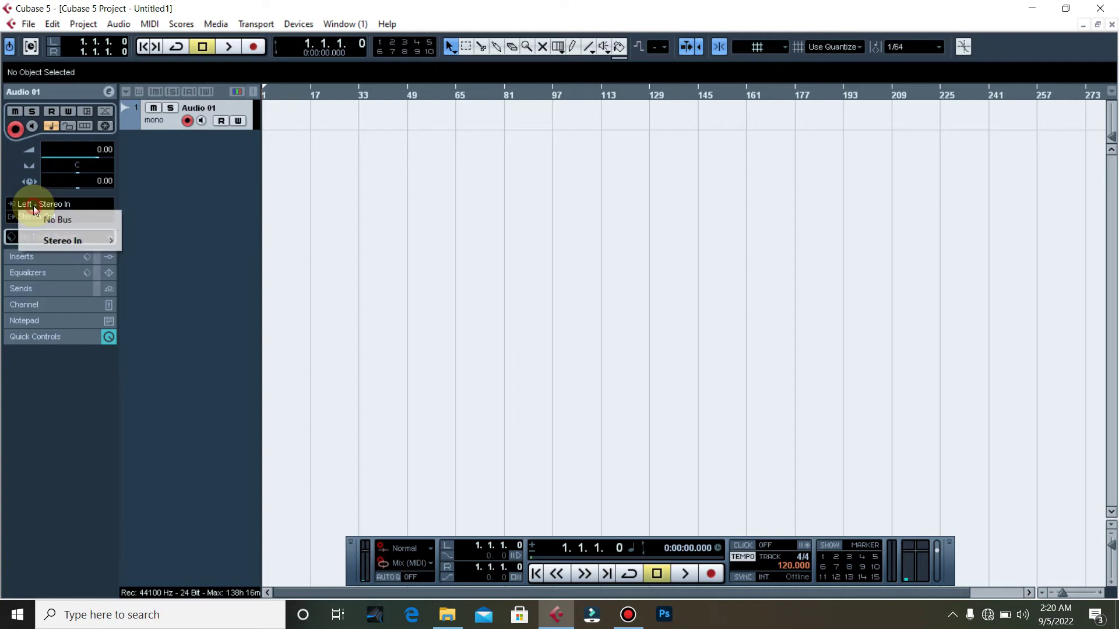
{"action": "left_click", "coordinate": [34, 207]}
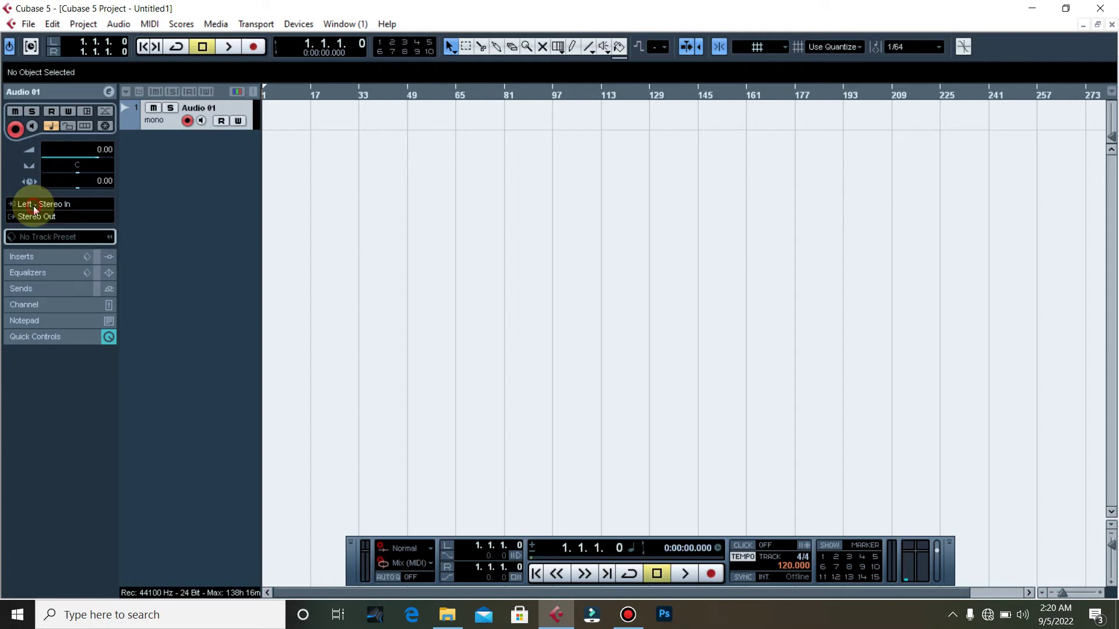
{"action": "left_click", "coordinate": [77, 218]}
{"action": "left_click", "coordinate": [77, 219]}
{"action": "left_click", "coordinate": [76, 219]}
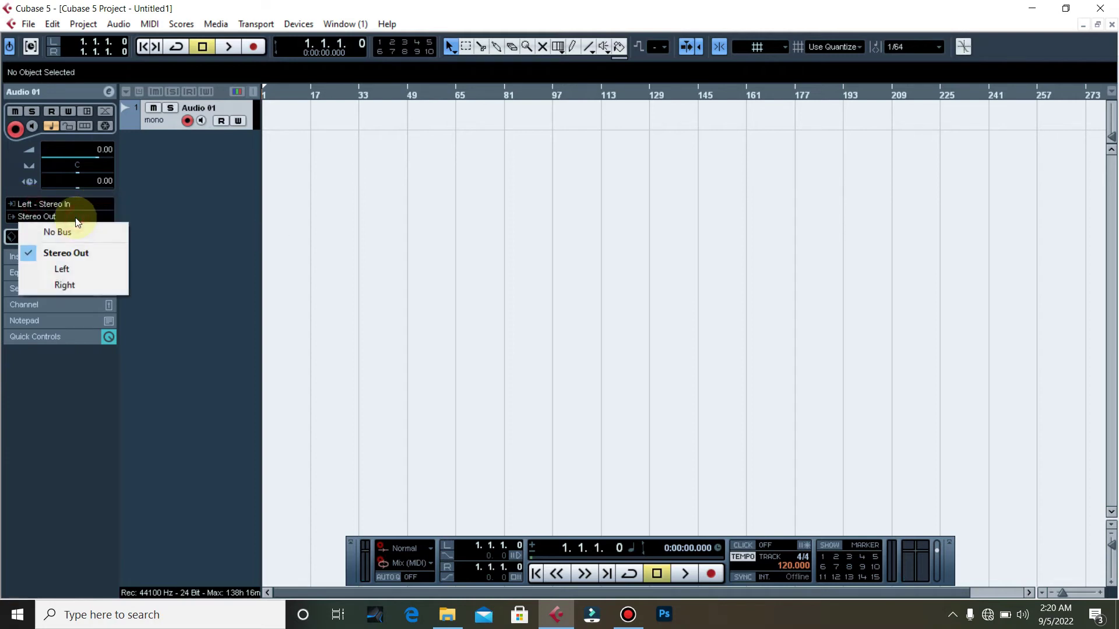
{"action": "left_click", "coordinate": [76, 221]}
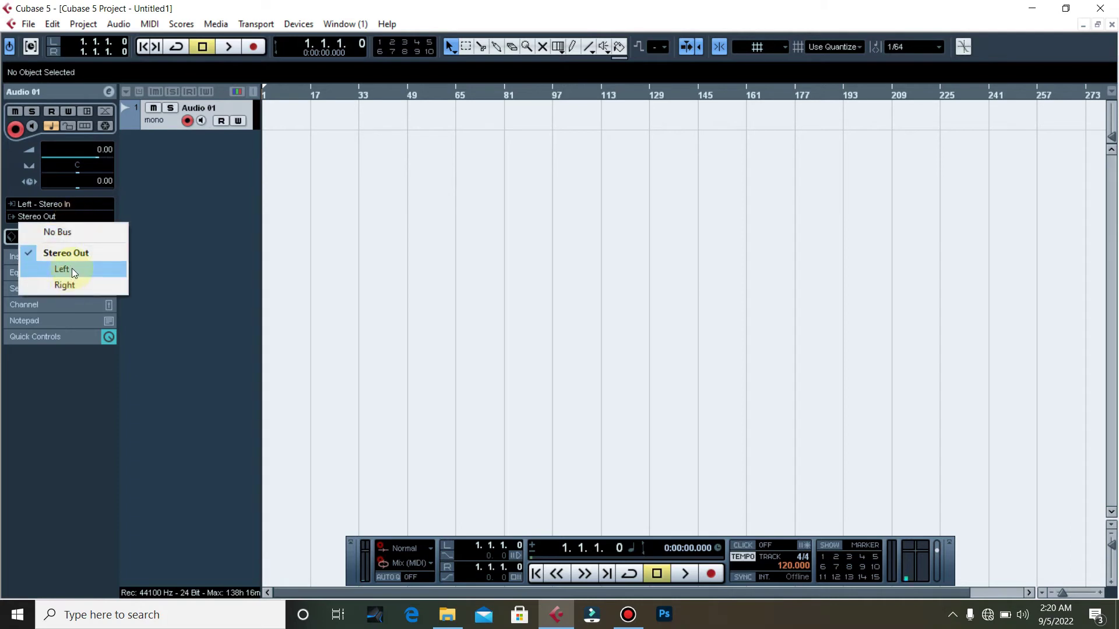
{"action": "left_click", "coordinate": [172, 220]}
{"action": "left_click", "coordinate": [46, 204]}
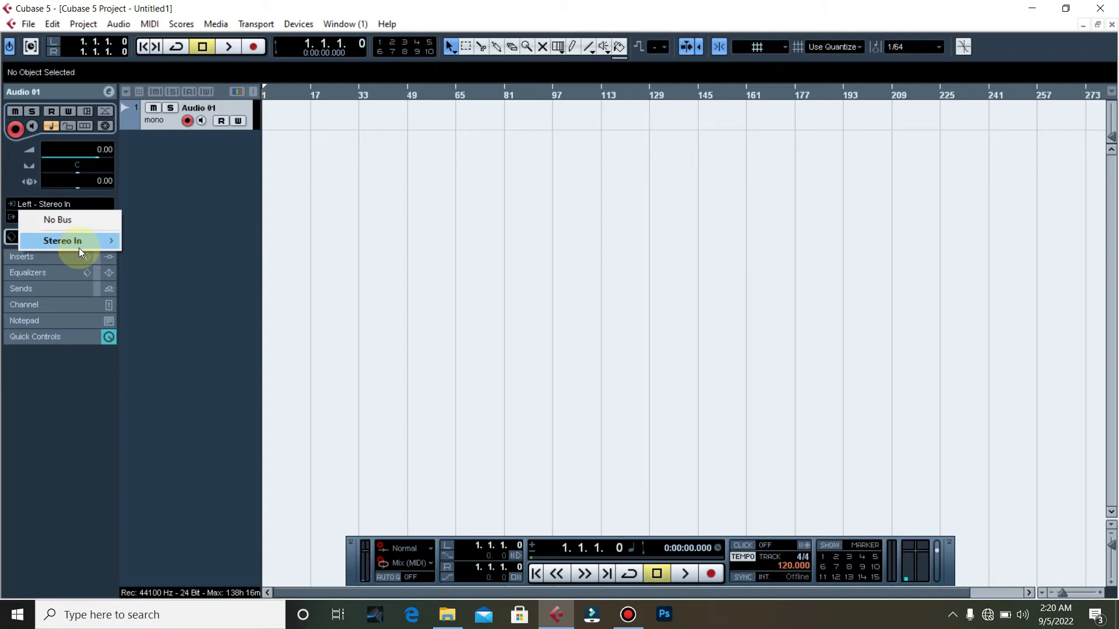
{"action": "mouse_move", "coordinate": [79, 245]}
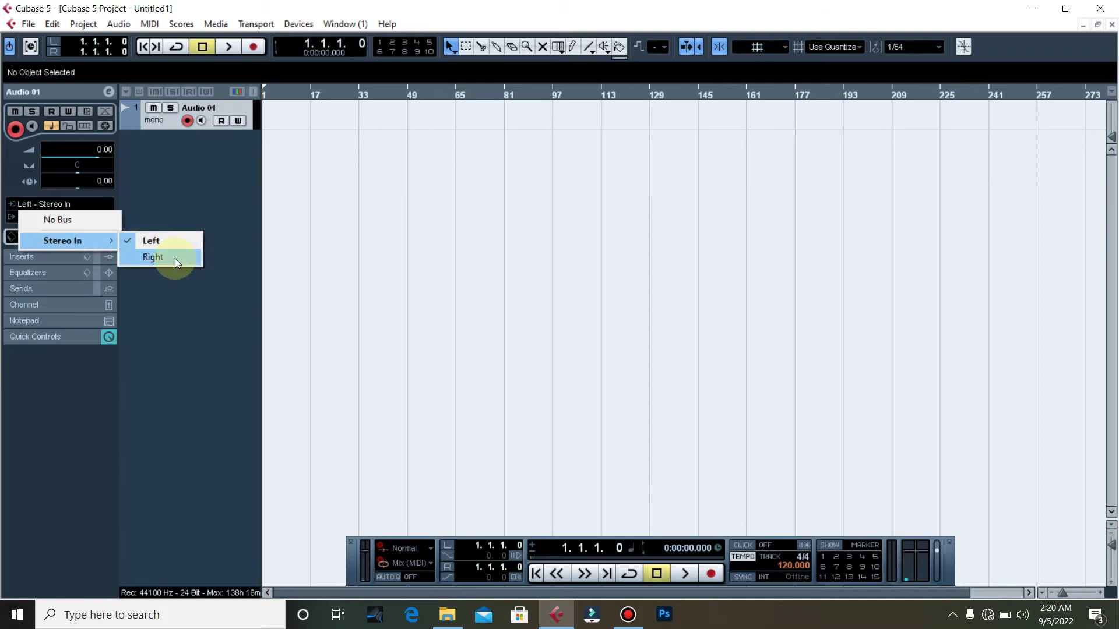
{"action": "left_click", "coordinate": [200, 212]}
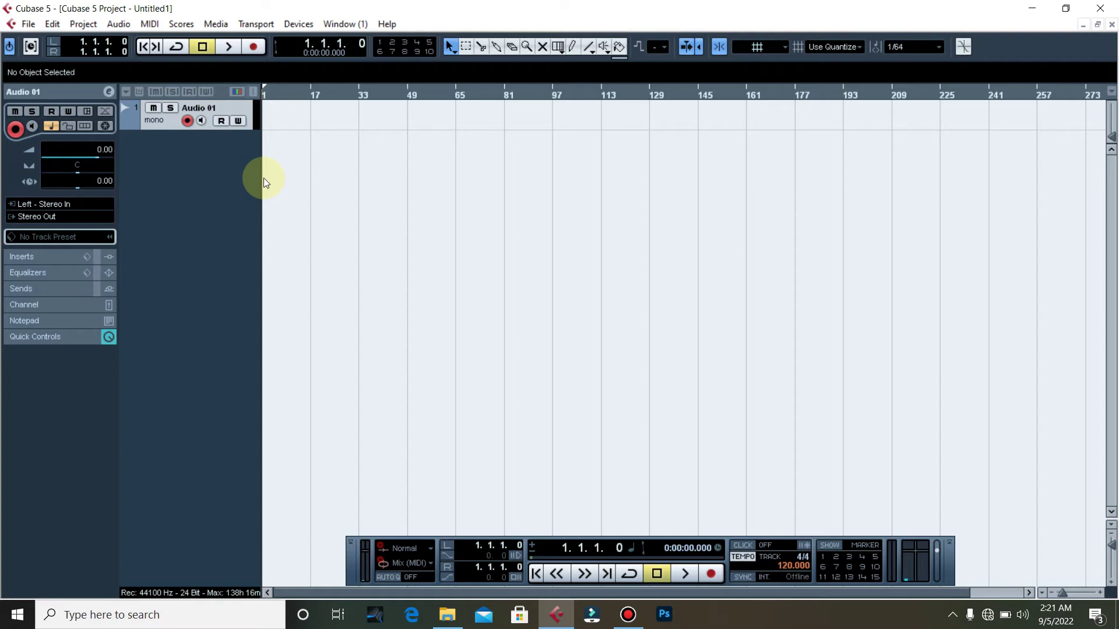
{"action": "left_click", "coordinate": [187, 120]}
{"action": "left_click", "coordinate": [187, 124]}
- Record the take Audio 01_33 on Audio 01, from 1.1.1.0 to 13.2.1.118
{"action": "left_click", "coordinate": [712, 573]}
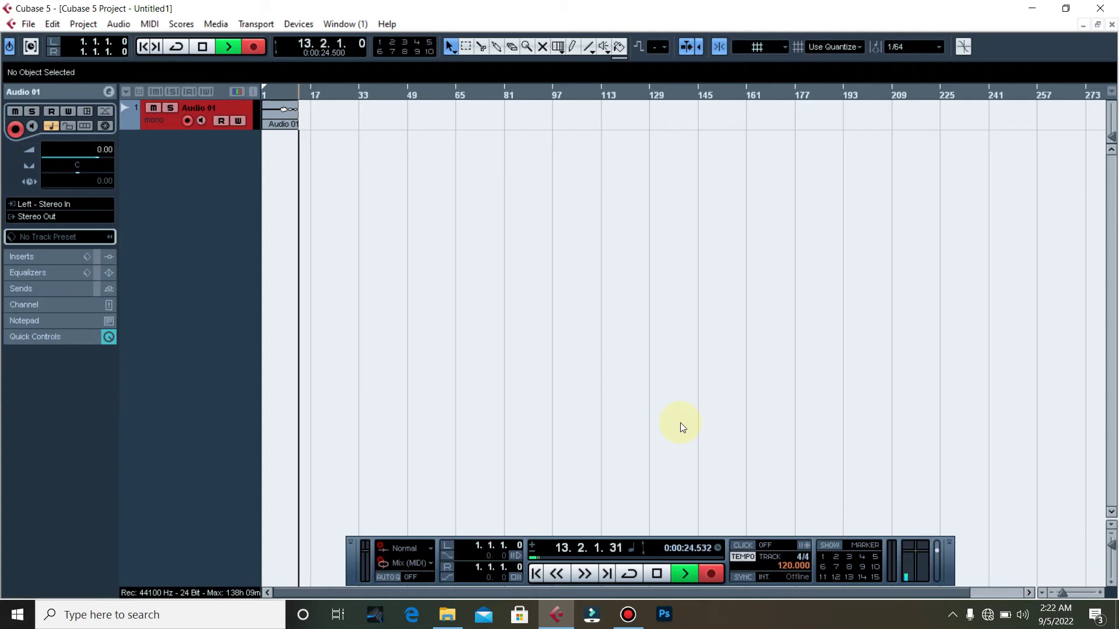
{"action": "key", "text": "space"}
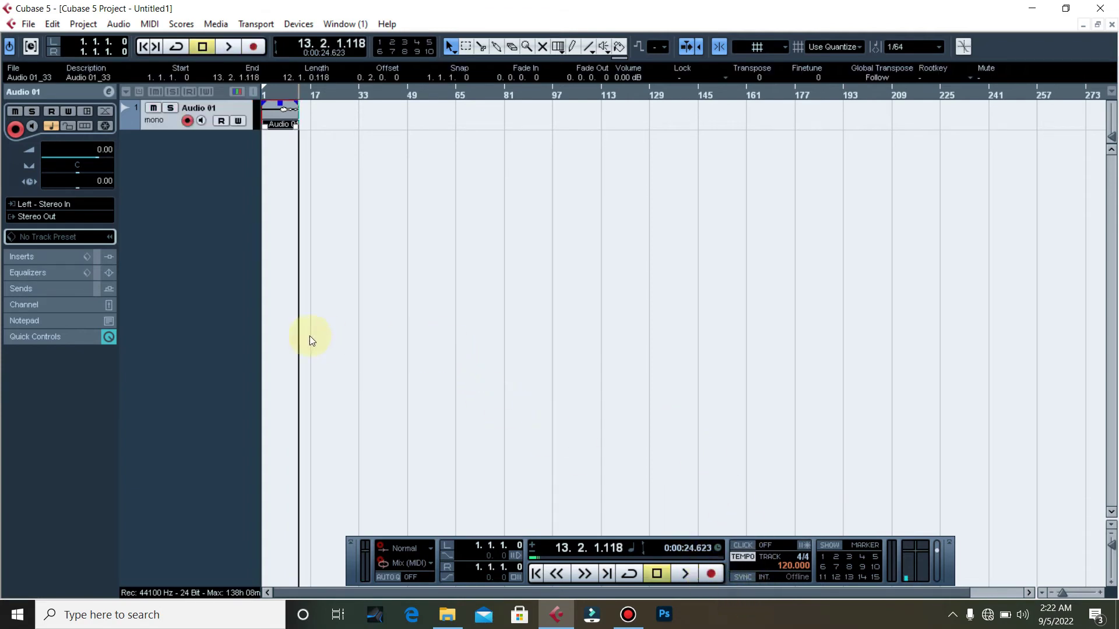
- Raise the Audio 01_33 take's volume to 7.31 dB and play part of it back
{"action": "left_click", "coordinate": [274, 86]}
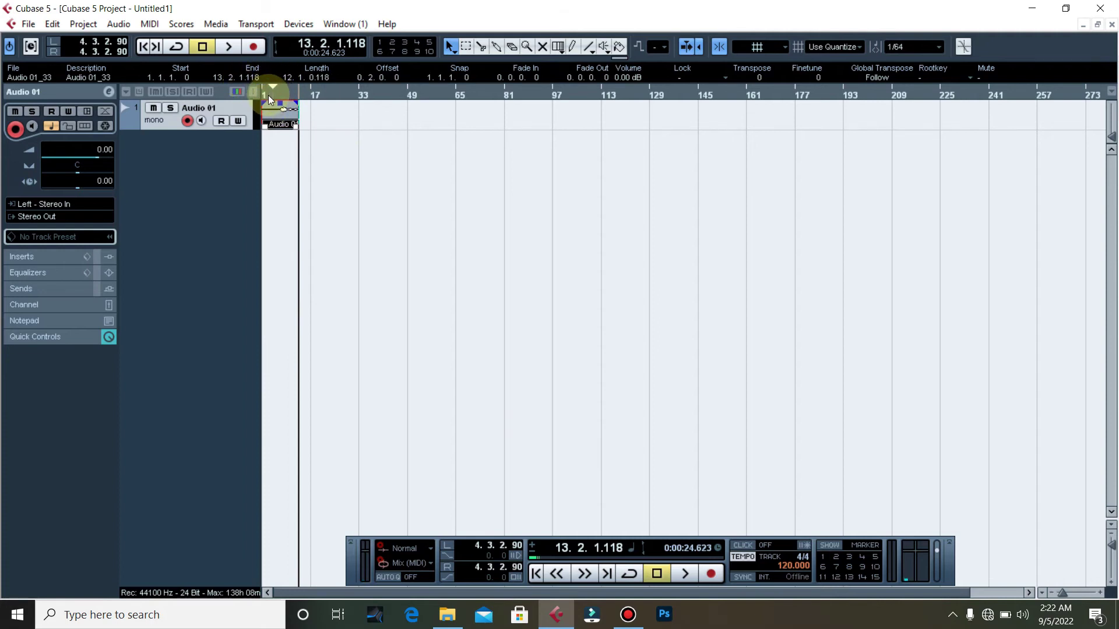
{"action": "left_click", "coordinate": [268, 96]}
{"action": "left_click_drag", "start_coordinate": [282, 103], "coordinate": [465, 183]}
{"action": "key", "text": "space"}
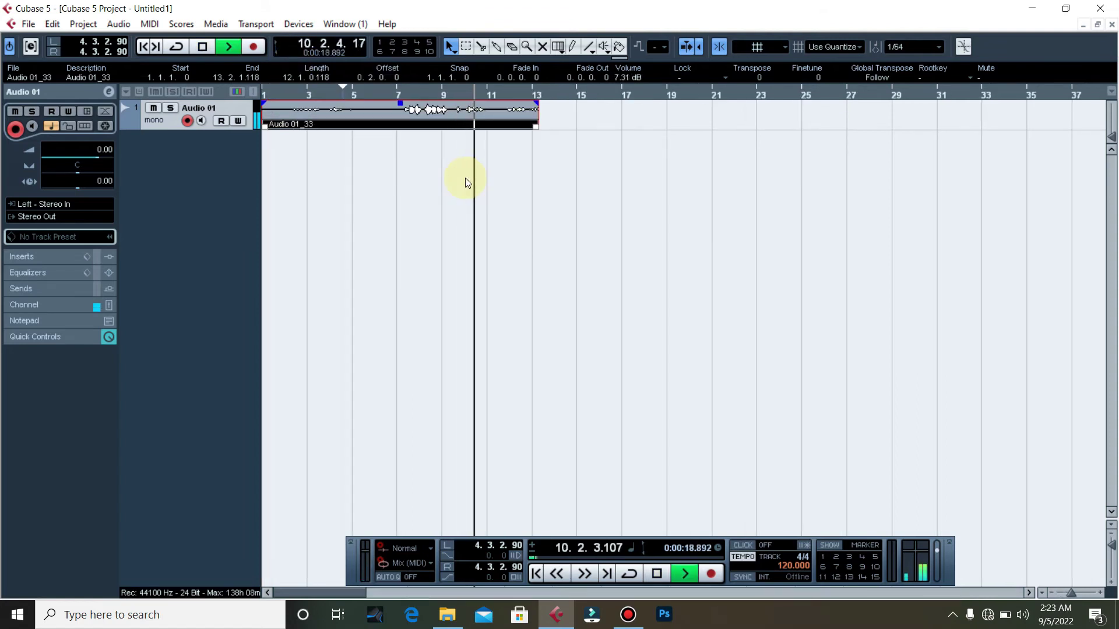
{"action": "key", "text": "space"}
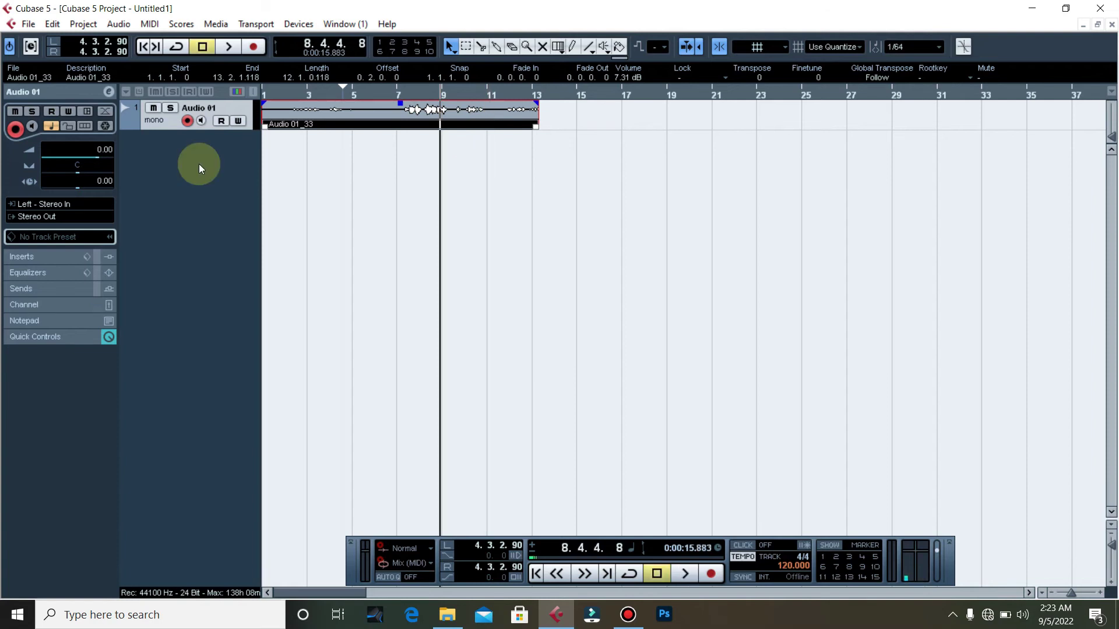
- Add the mono audio track Audio 02, leaving its input routing unchanged
{"action": "right_click", "coordinate": [197, 151]}
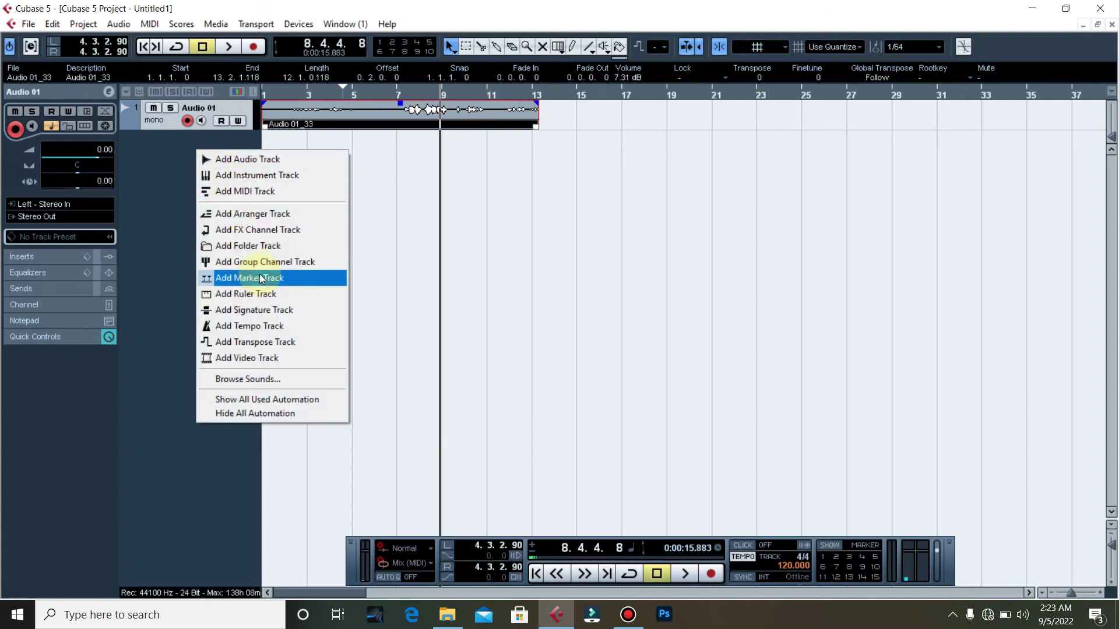
{"action": "left_click", "coordinate": [232, 160]}
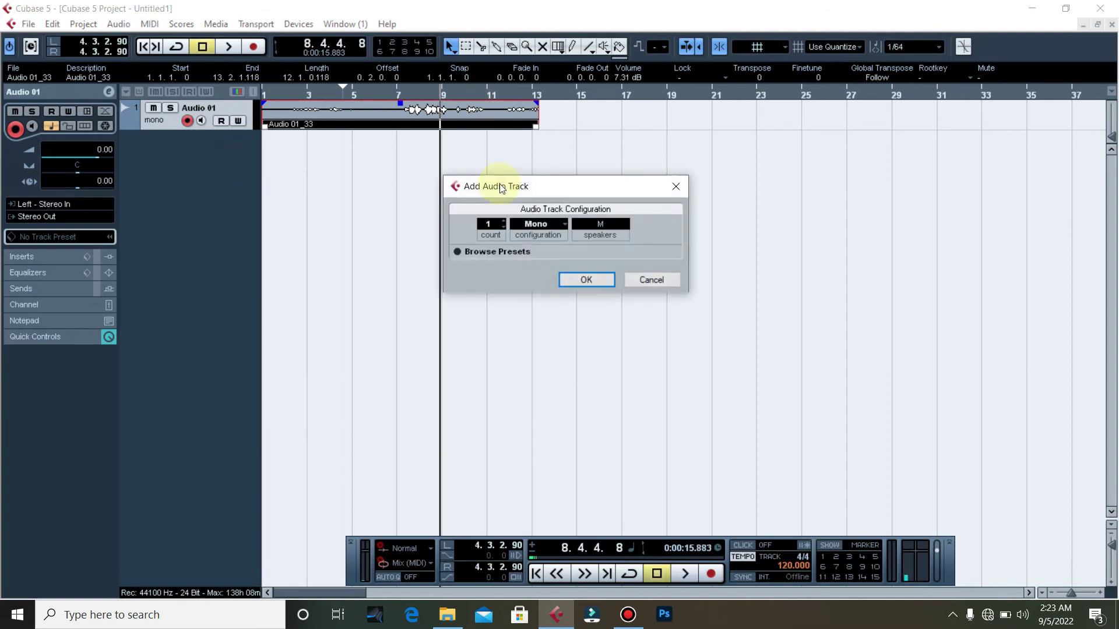
{"action": "left_click", "coordinate": [586, 280]}
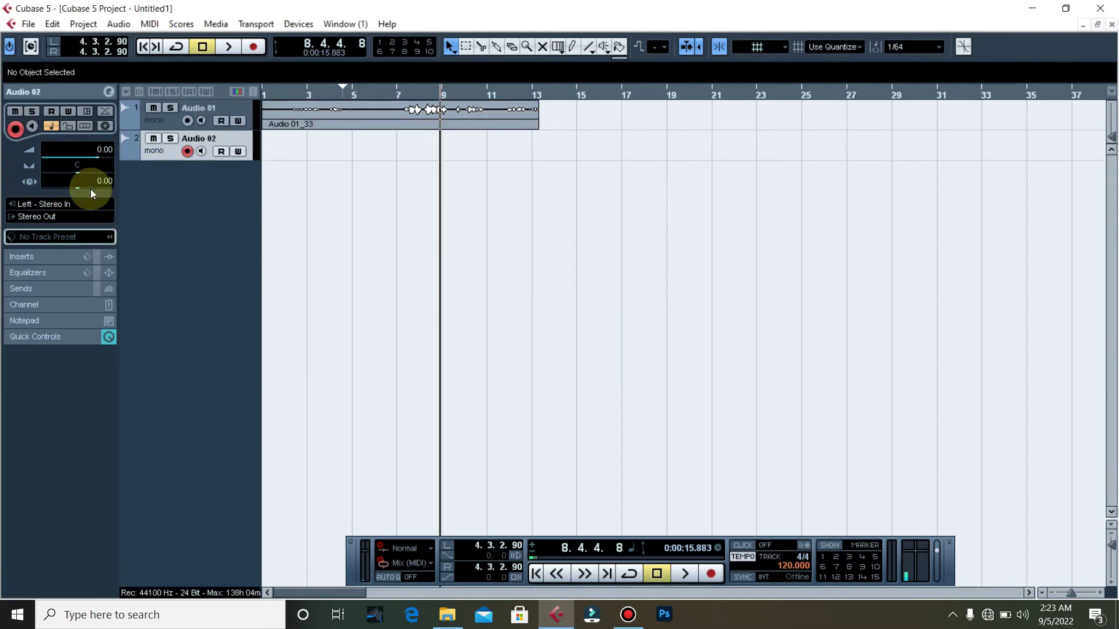
{"action": "left_click", "coordinate": [68, 202]}
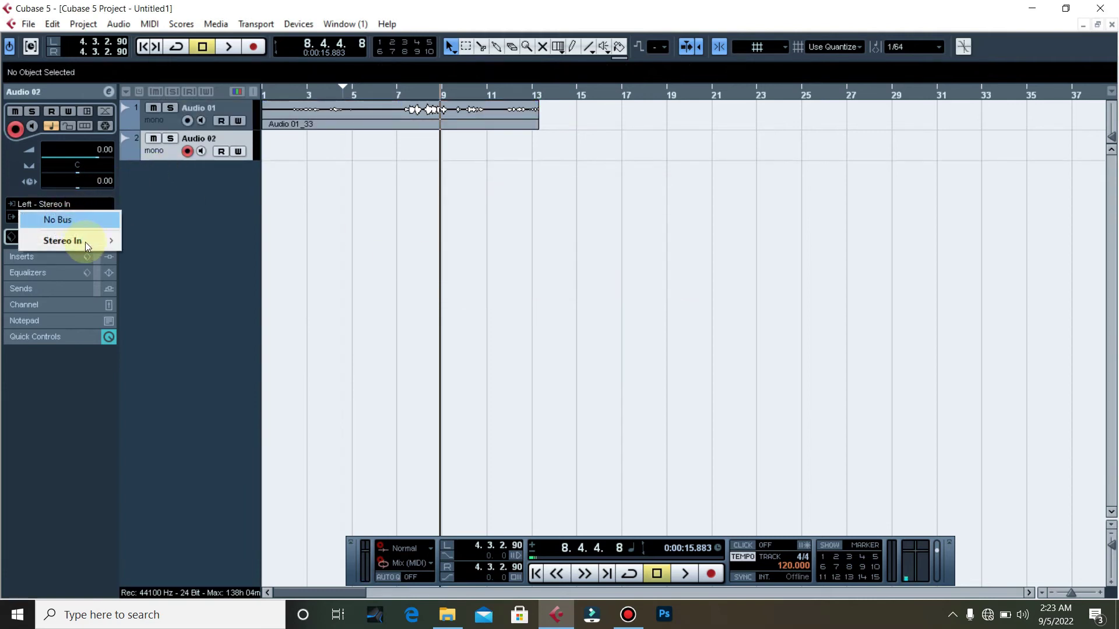
{"action": "left_click", "coordinate": [187, 199]}
- Add the stereo audio track Audio 03
{"action": "right_click", "coordinate": [187, 200]}
{"action": "right_click", "coordinate": [200, 187]}
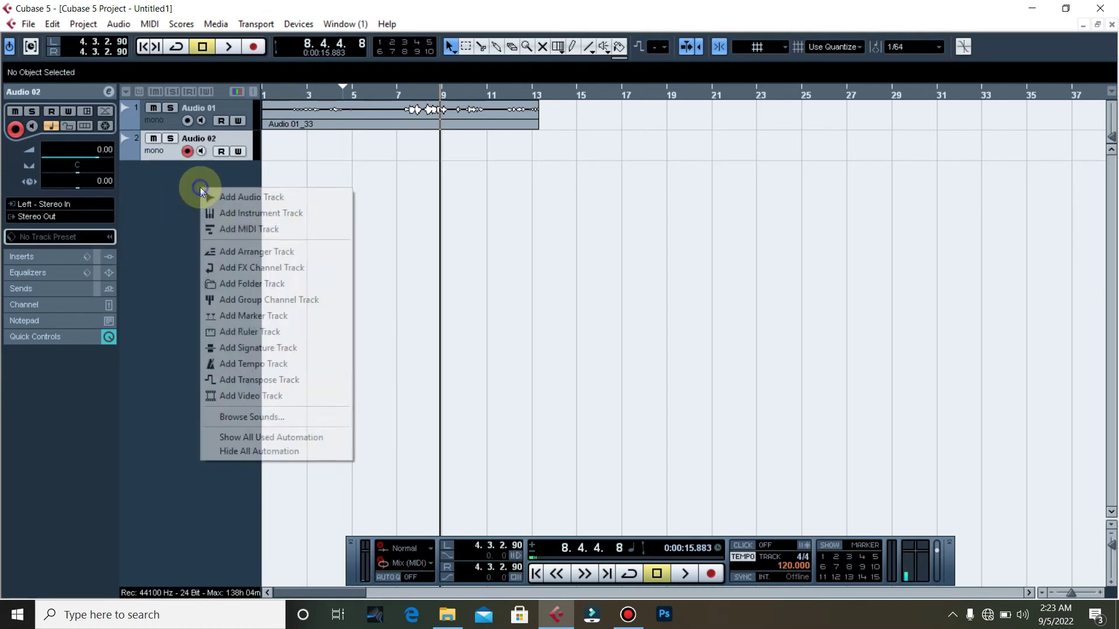
{"action": "left_click", "coordinate": [240, 196]}
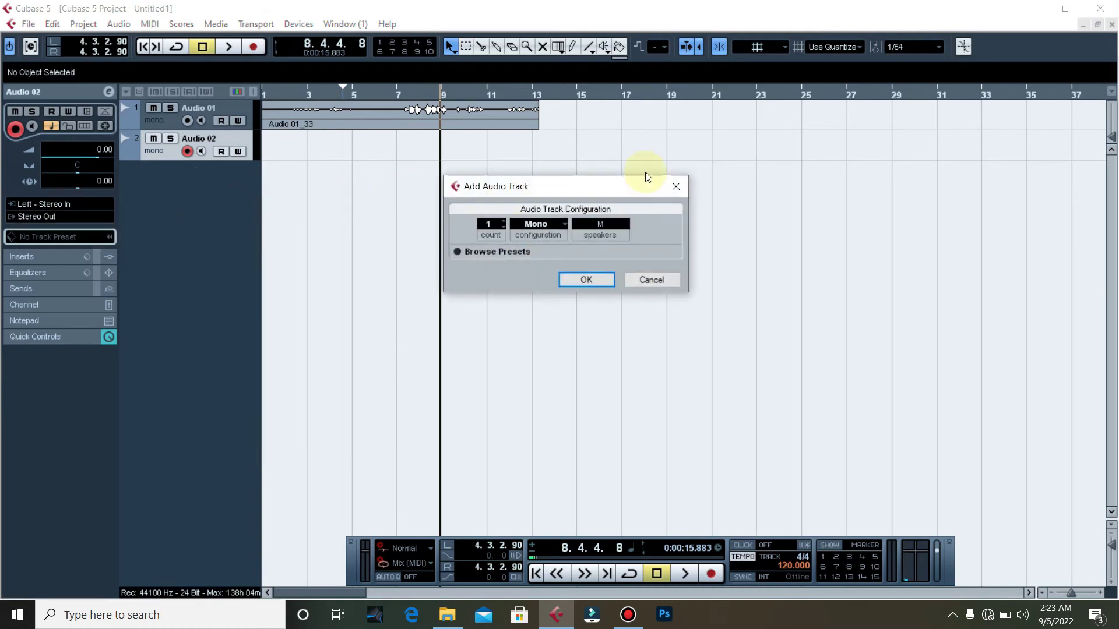
{"action": "left_click", "coordinate": [560, 224]}
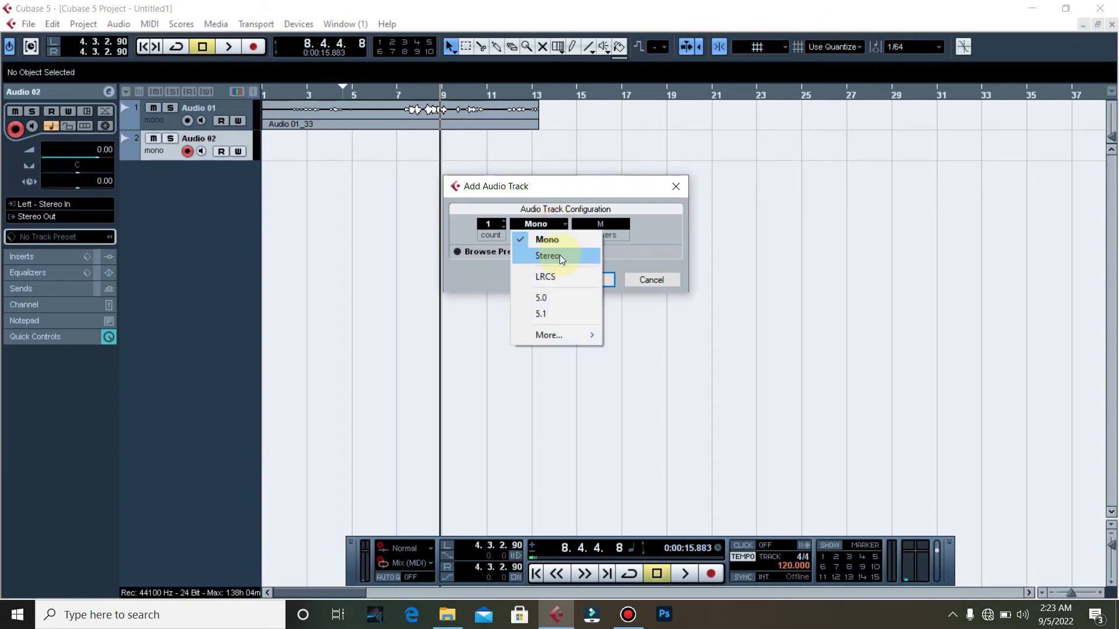
{"action": "left_click", "coordinate": [559, 254]}
{"action": "left_click", "coordinate": [593, 281]}
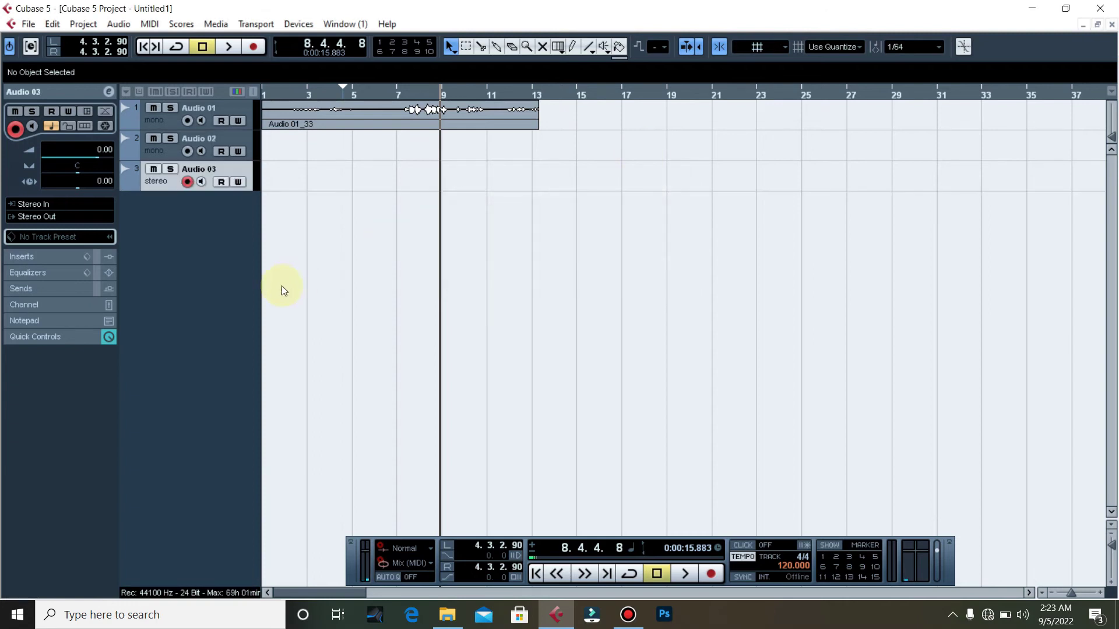
- From the project start, record takes Audio 03_15 and Audio 03_16 on Audio 03
{"action": "left_click", "coordinate": [155, 188]}
{"action": "key", "text": "Home"}
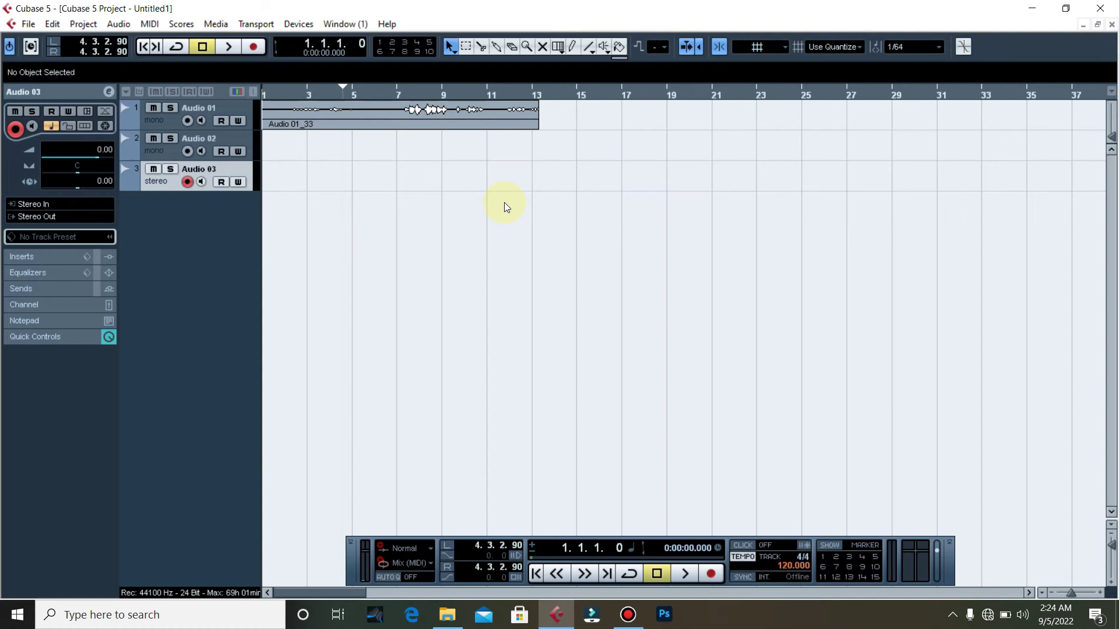
{"action": "left_click", "coordinate": [714, 578]}
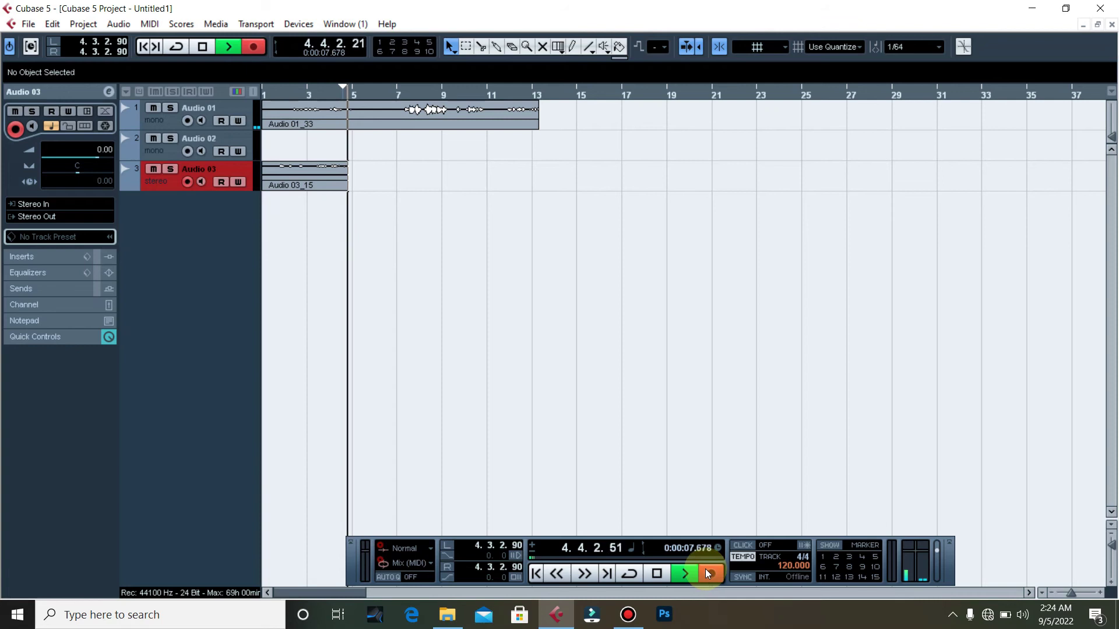
{"action": "key", "text": "space"}
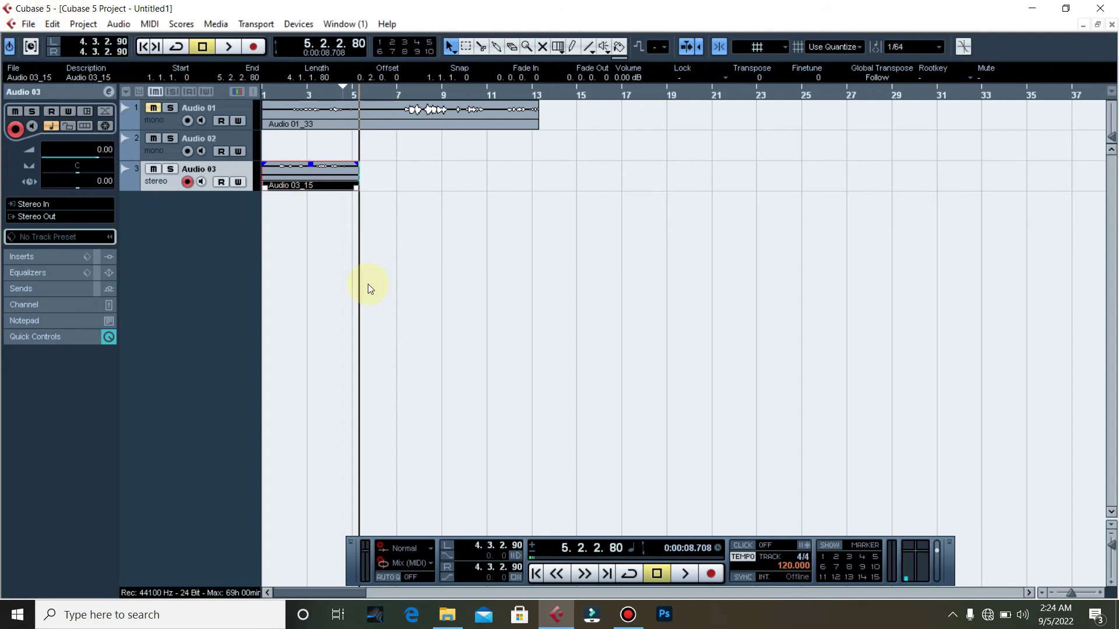
{"action": "left_click", "coordinate": [685, 574]}
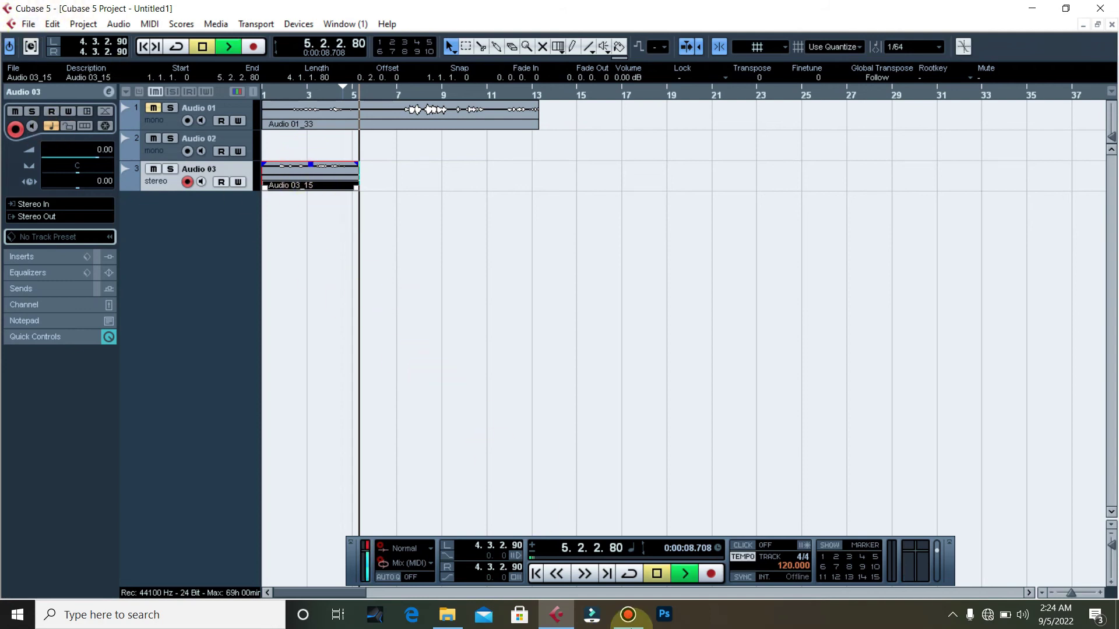
{"action": "left_click", "coordinate": [713, 574]}
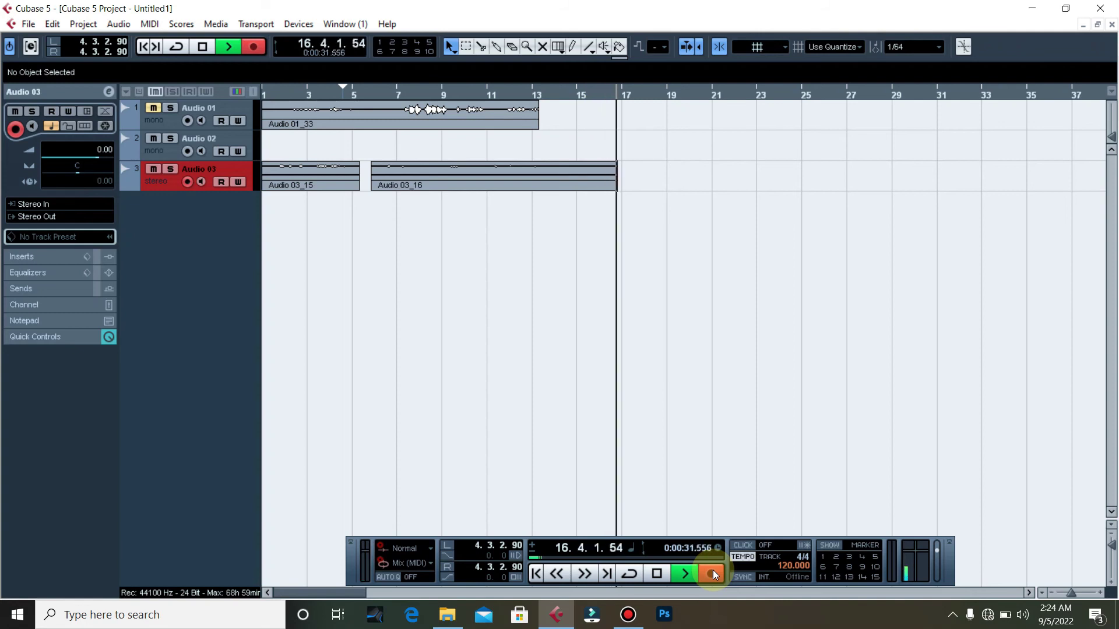
- Stop the second take, boost Audio 03_16 to 7.60 dB, and play it from its start
{"action": "key", "text": "space"}
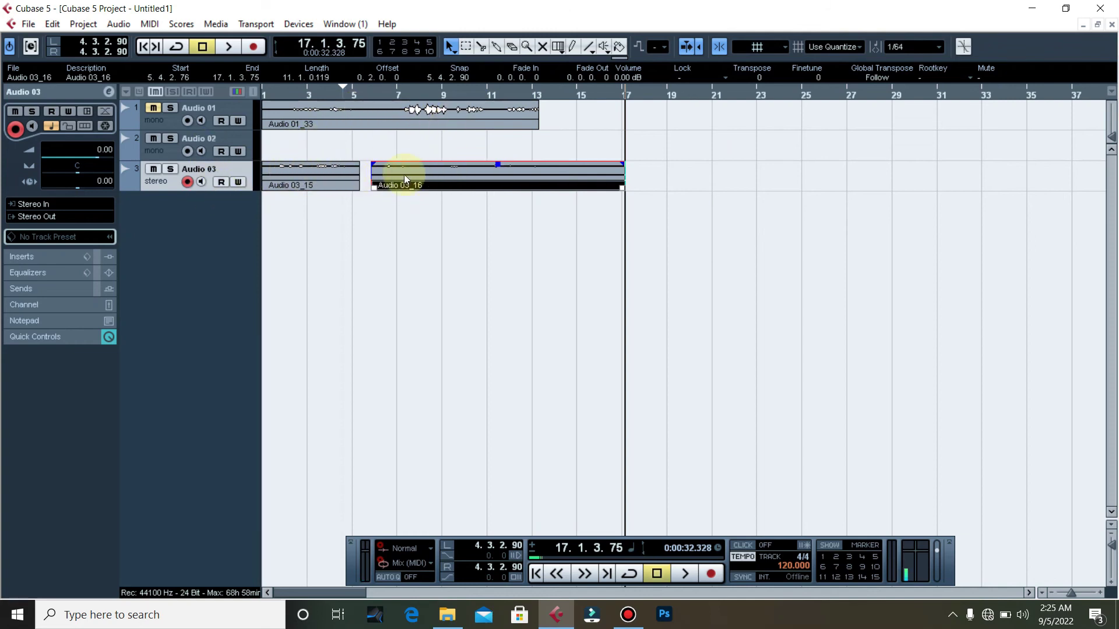
{"action": "left_click_drag", "start_coordinate": [499, 166], "coordinate": [499, 139]}
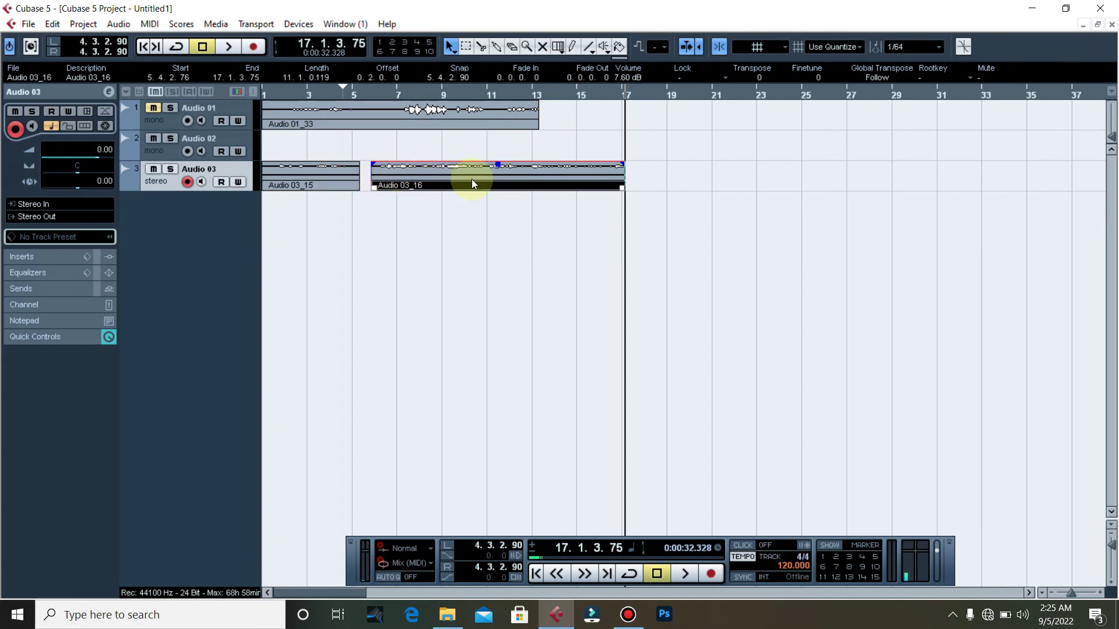
{"action": "left_click", "coordinate": [372, 92]}
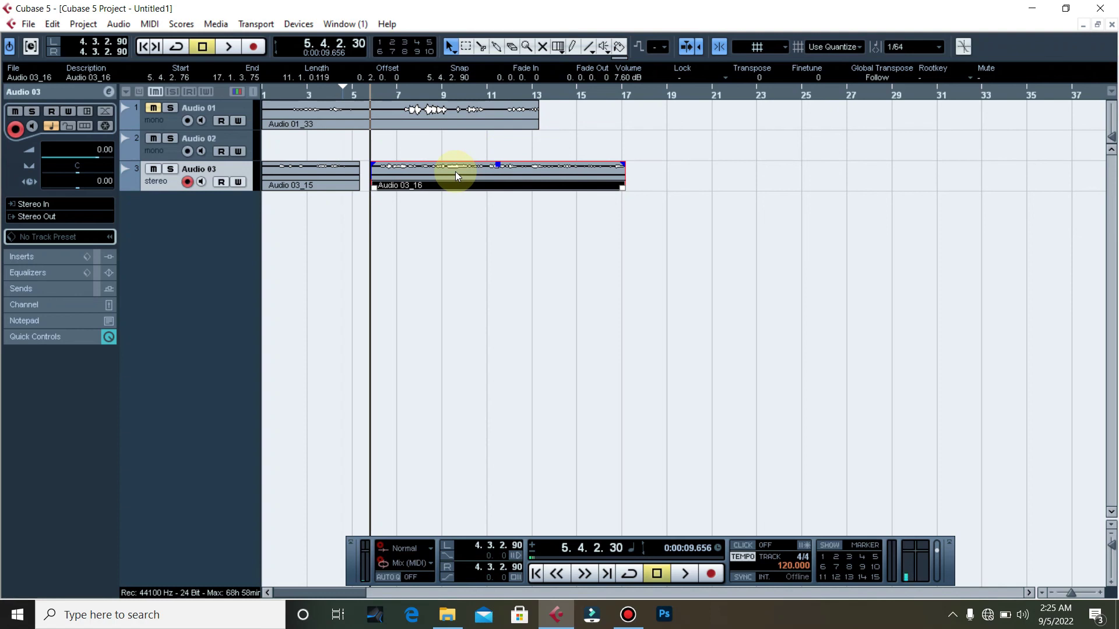
{"action": "key", "text": "space"}
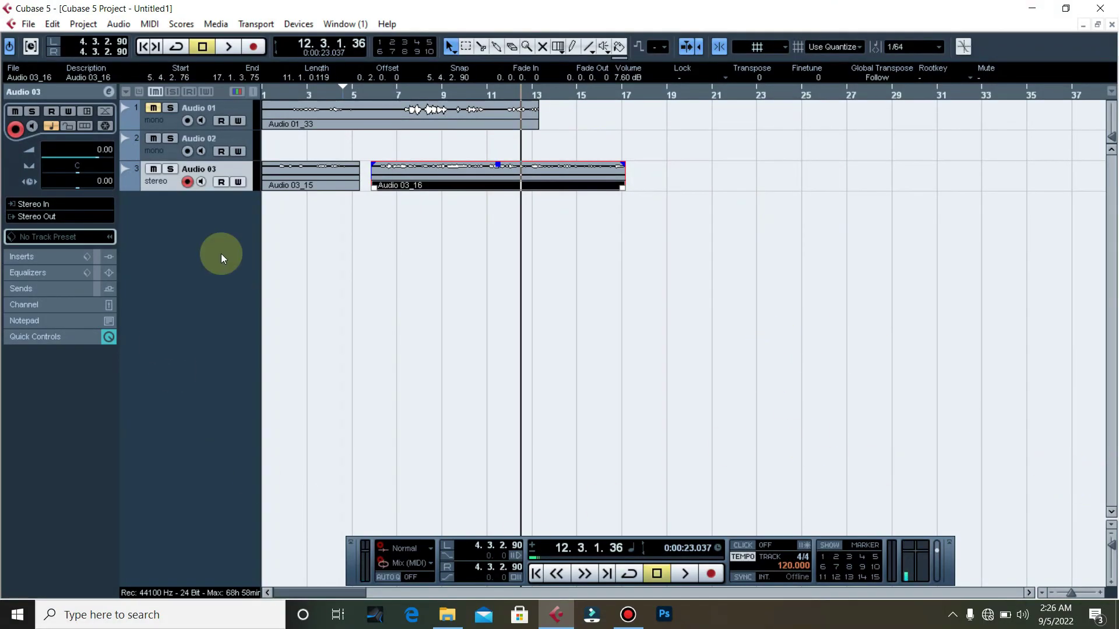
{"action": "right_click", "coordinate": [201, 211]}
{"action": "left_click", "coordinate": [155, 237]}
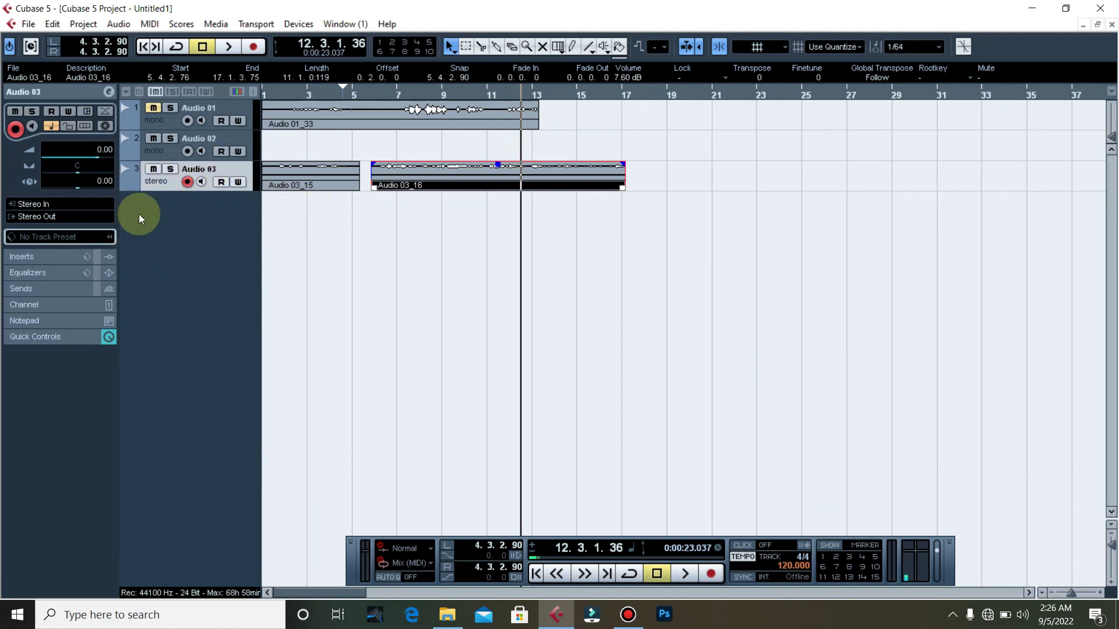
{"action": "right_click", "coordinate": [201, 226]}
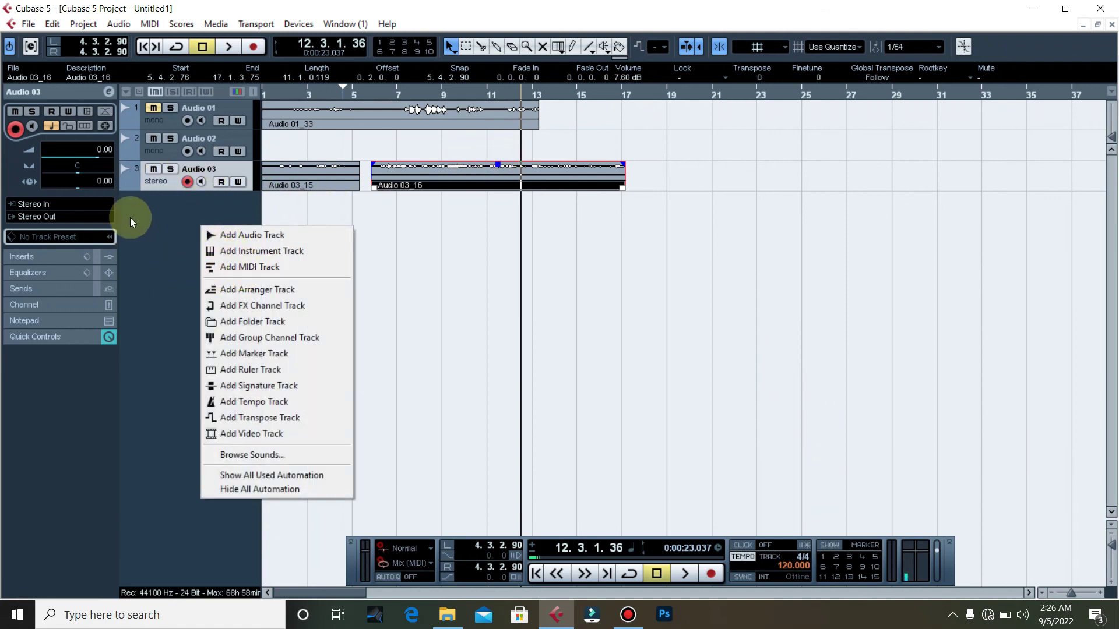
{"action": "right_click", "coordinate": [146, 213]}
{"action": "left_click", "coordinate": [165, 201]}
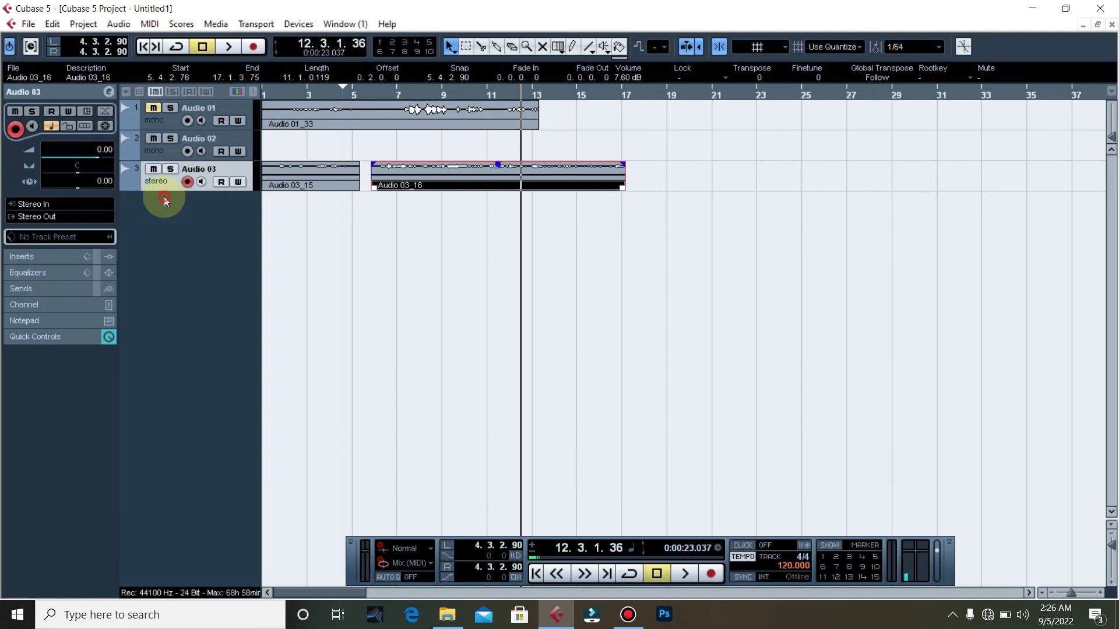